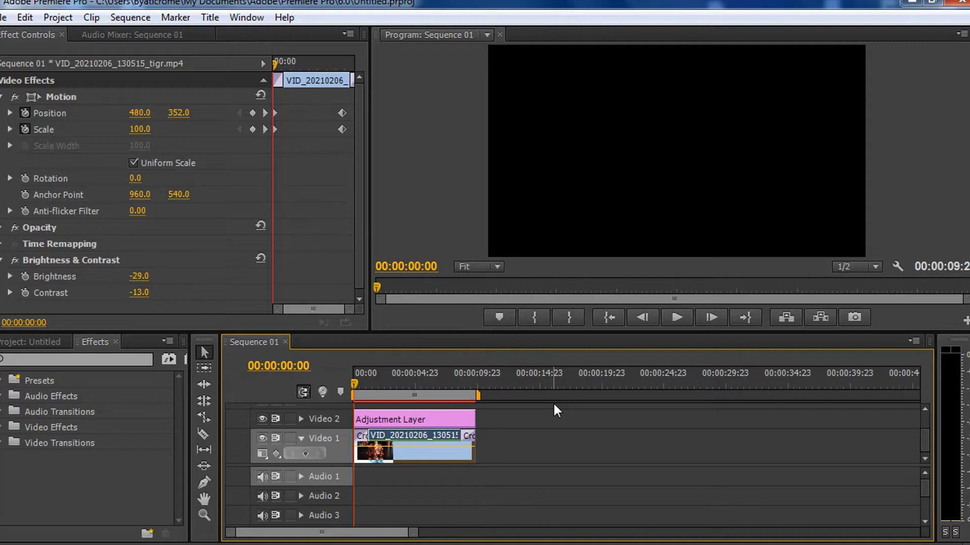
# Play back and scrub through Sequence 01 to review the dolly zoom effect on the figurine
pyautogui.press('space')
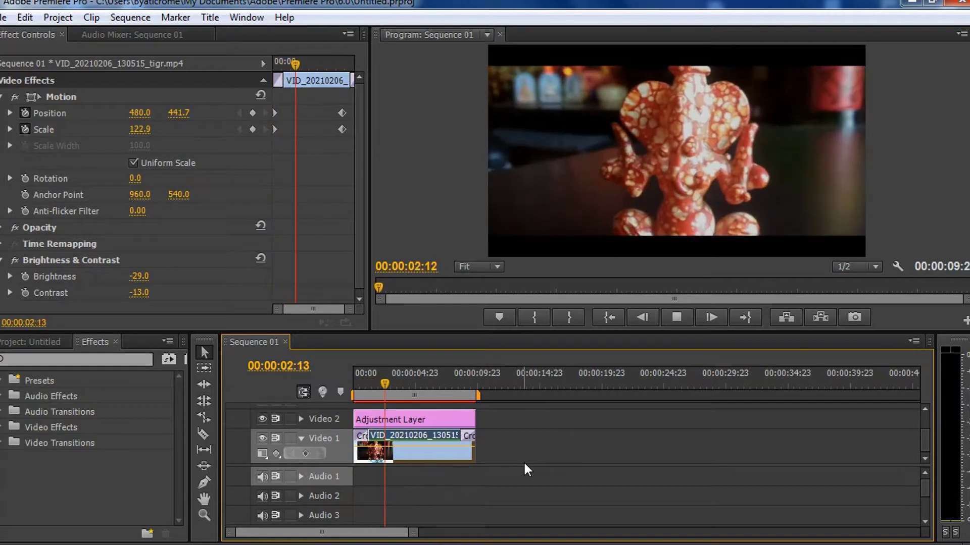
pyautogui.press('space')
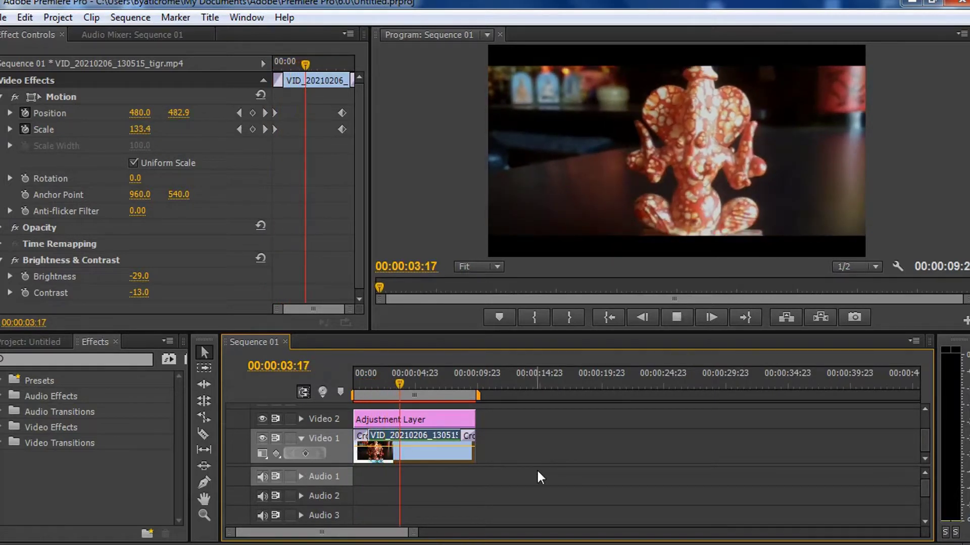
pyautogui.press('space')
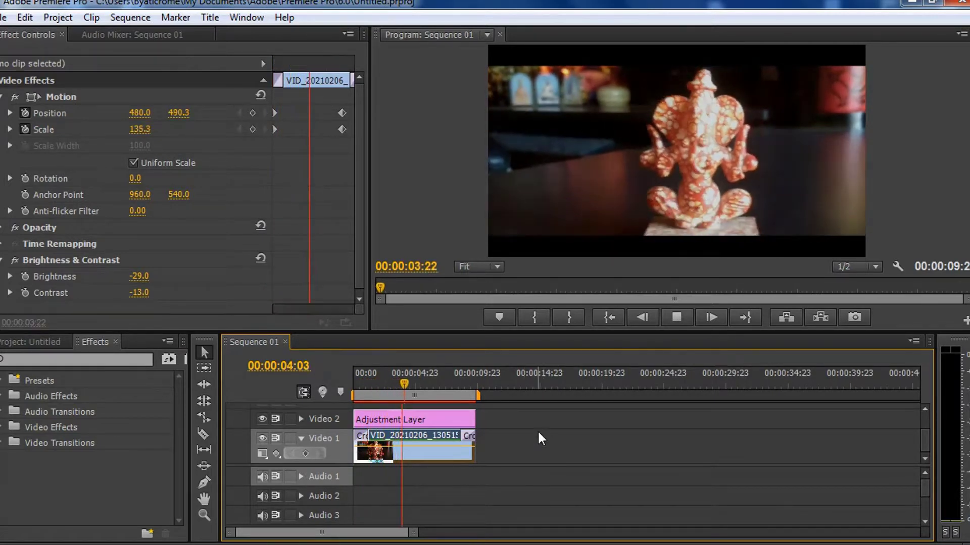
pyautogui.click(538, 433)
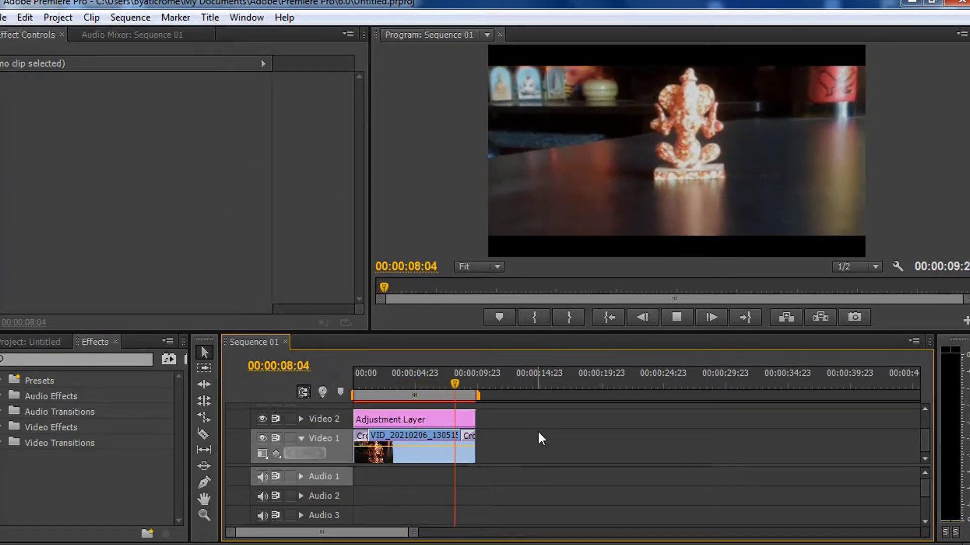
pyautogui.press('space')
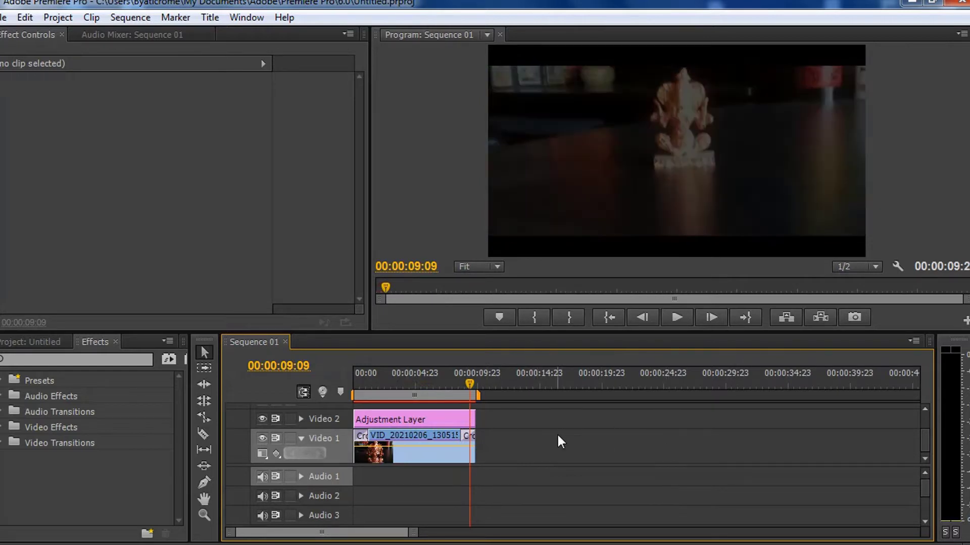
pyautogui.moveTo(474, 383)
pyautogui.mouseDown()
pyautogui.moveTo(320, 381)
pyautogui.moveTo(384, 381)
pyautogui.moveTo(374, 379)
pyautogui.mouseUp()
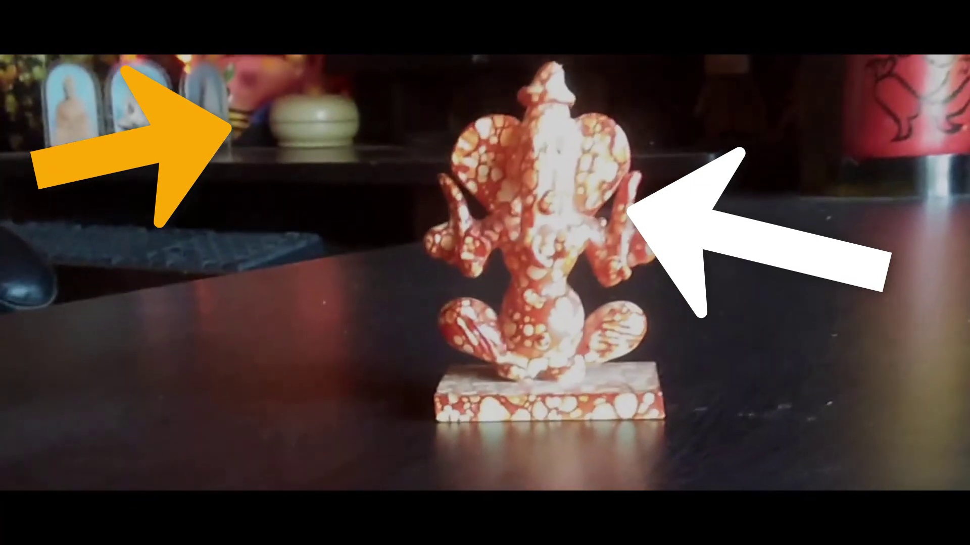
pyautogui.moveTo(395, 384); pyautogui.dragTo(419, 374)
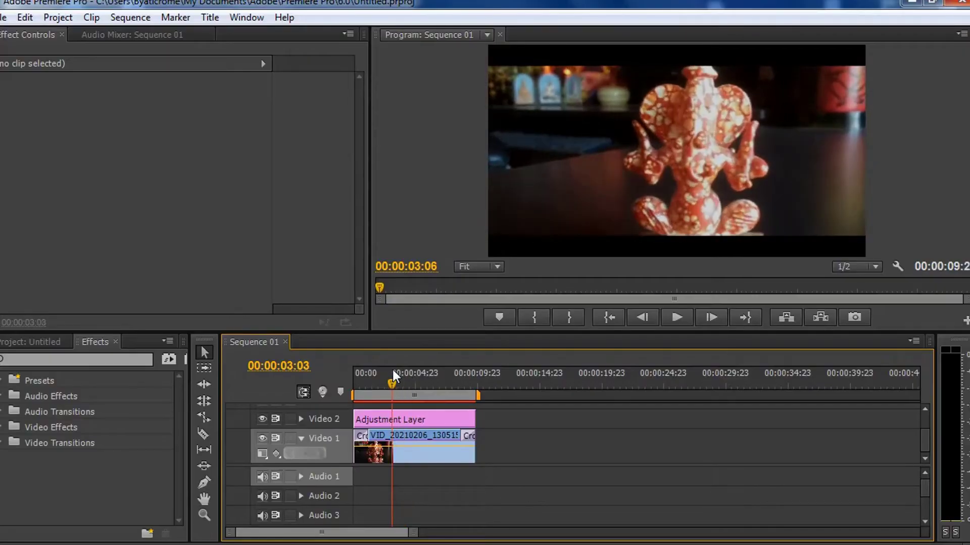
pyautogui.moveTo(393, 371)
pyautogui.mouseDown()
pyautogui.moveTo(380, 371)
pyautogui.moveTo(408, 369)
pyautogui.moveTo(397, 368)
pyautogui.mouseUp()
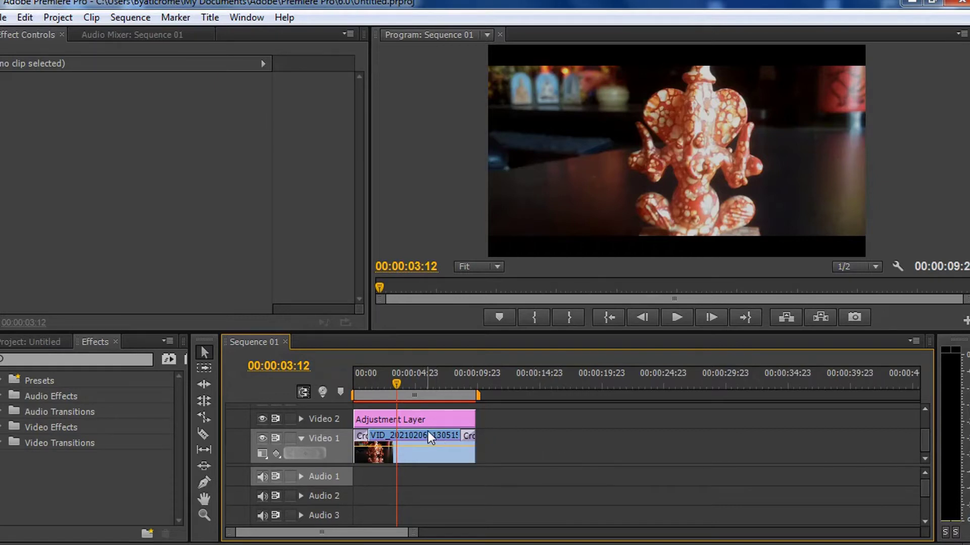
# Delete the adjustment layer and the video clip from the Sequence 01 timeline
pyautogui.moveTo(521, 456); pyautogui.dragTo(316, 337)
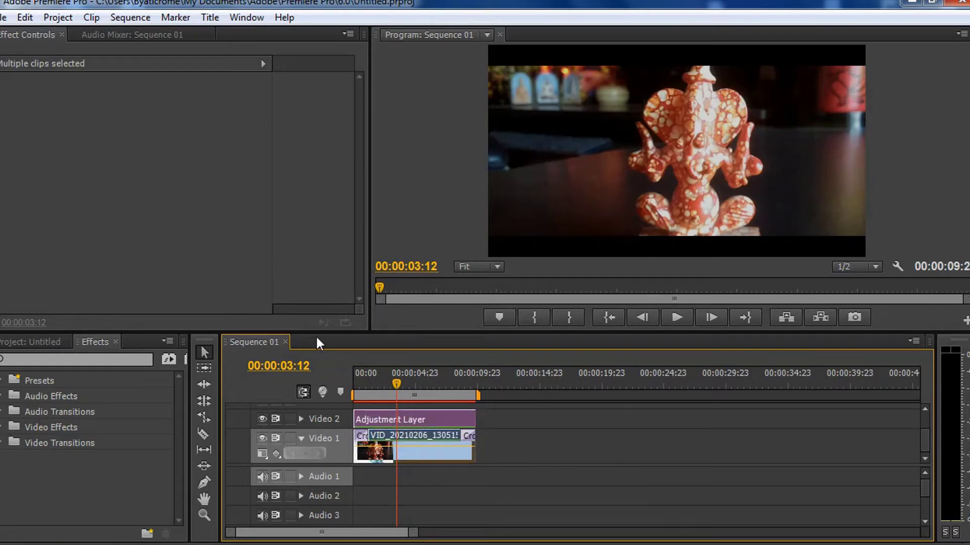
pyautogui.press('Delete')
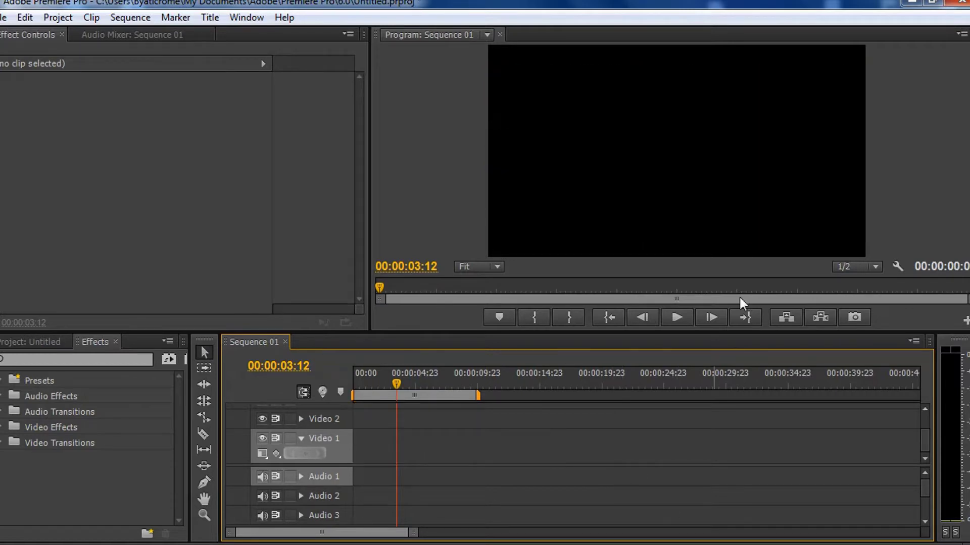
# Minimize Premiere Pro and open the VERTIGO EFFECTS DOLLY ZOOM folder from the desktop
pyautogui.click(911, 2)
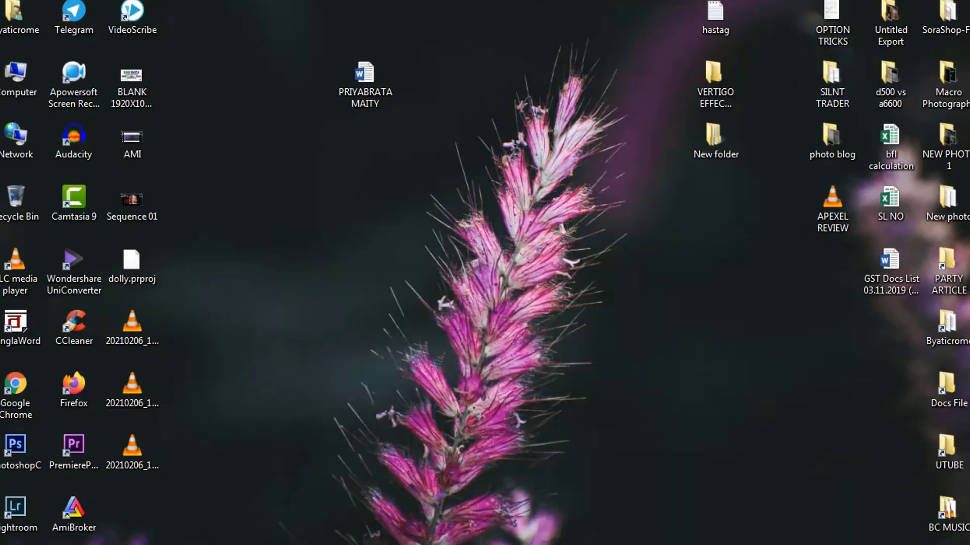
pyautogui.doubleClick(719, 92)
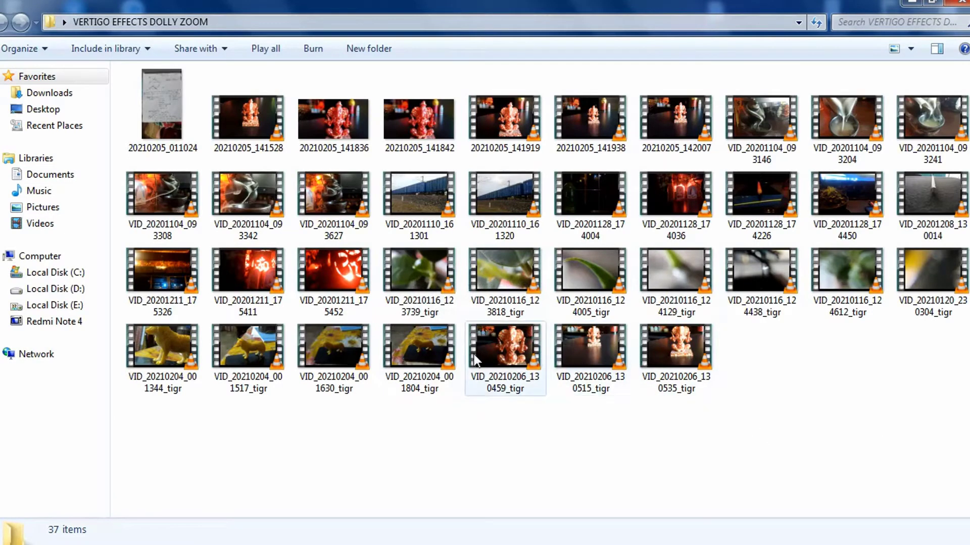
# Preview the source clips VID_20210206_130459_tigr, VID_20210206_130515_tigr and VID_20210206_130535_tigr in VLC media player
pyautogui.click(517, 355)
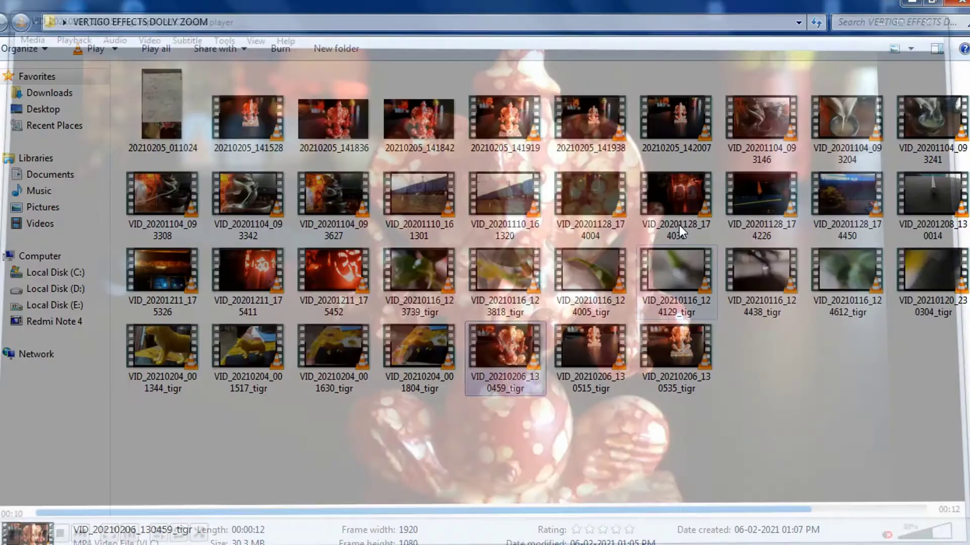
pyautogui.click(591, 362)
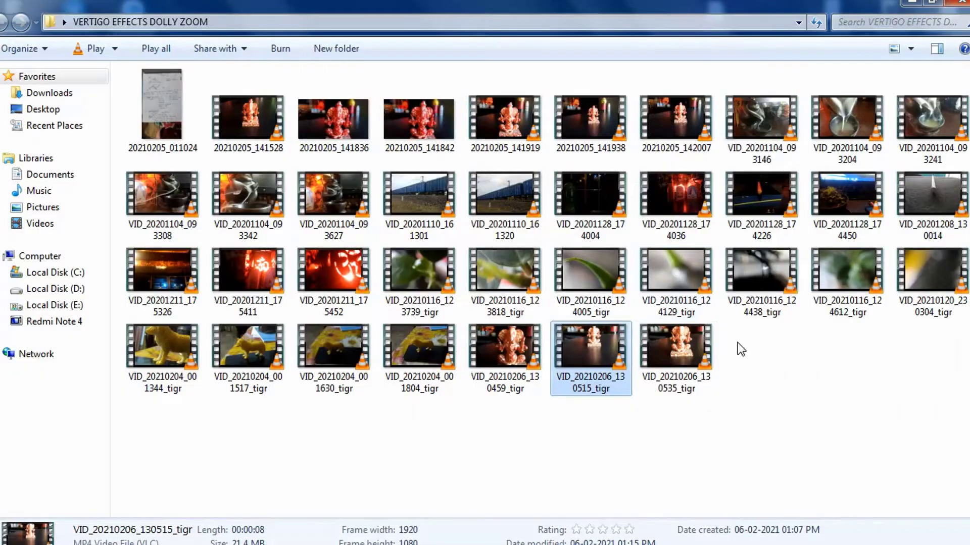
pyautogui.doubleClick(685, 367)
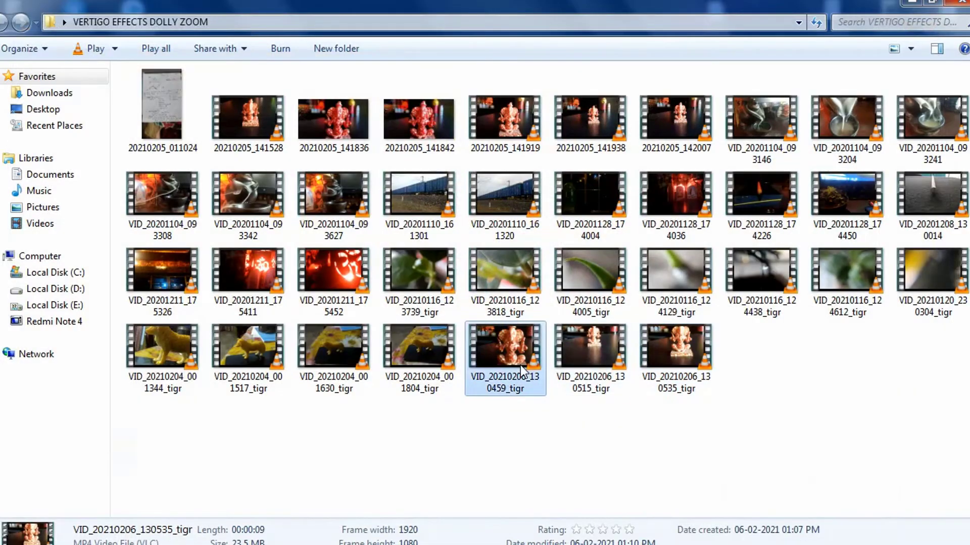
pyautogui.doubleClick(520, 365)
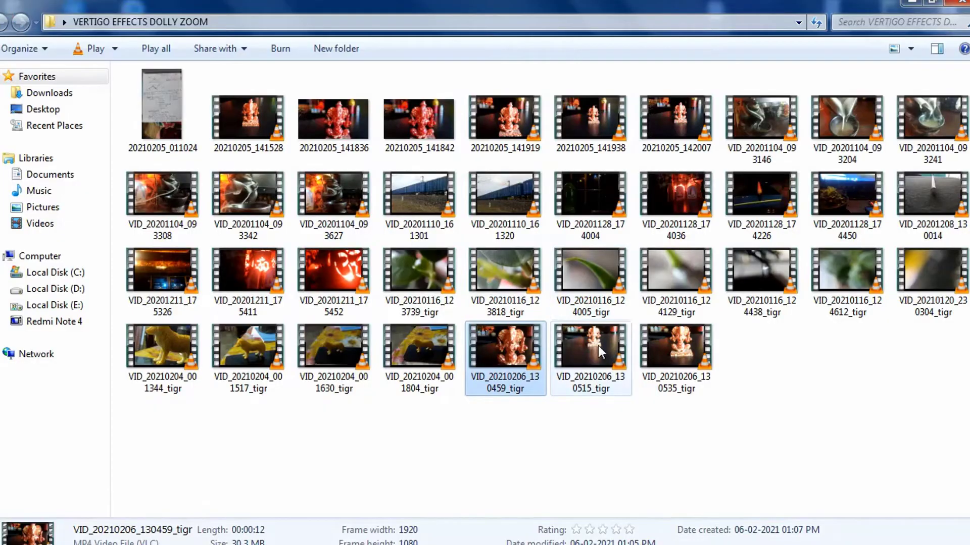
pyautogui.doubleClick(598, 347)
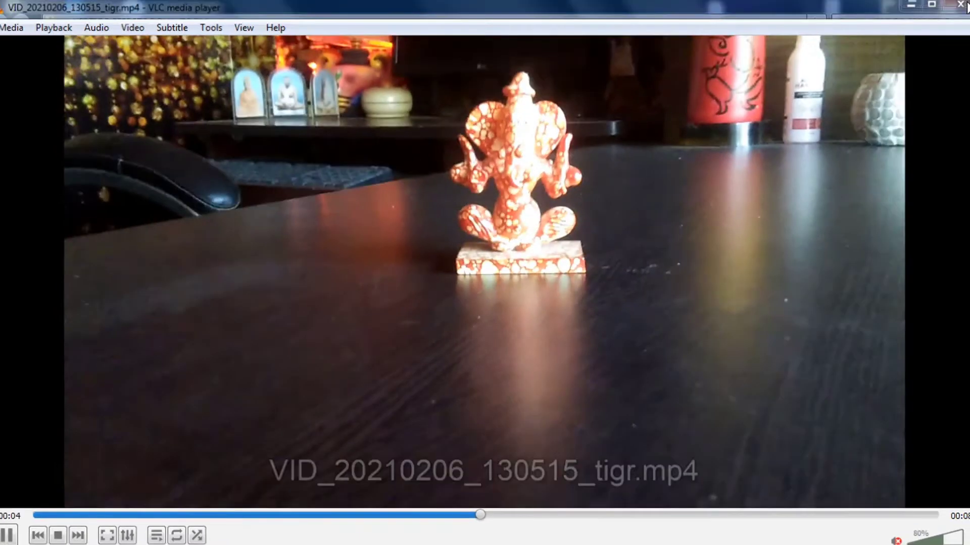
pyautogui.click(964, 5)
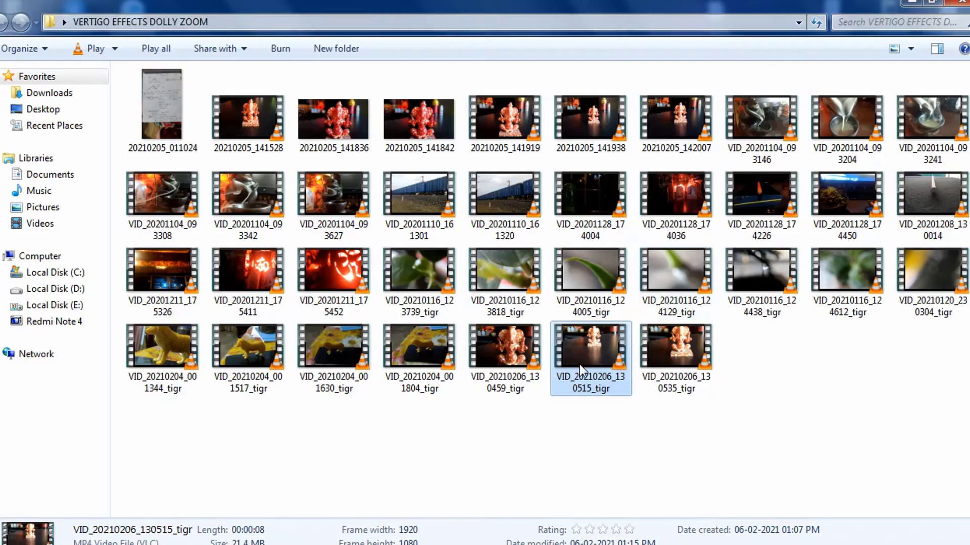
# Add VID_20210206_130515_tigr.mp4 to the start of Video 1 in Premiere Pro's Sequence 01, keeping the existing sequence settings
pyautogui.moveTo(598, 343); pyautogui.dragTo(338, 468)
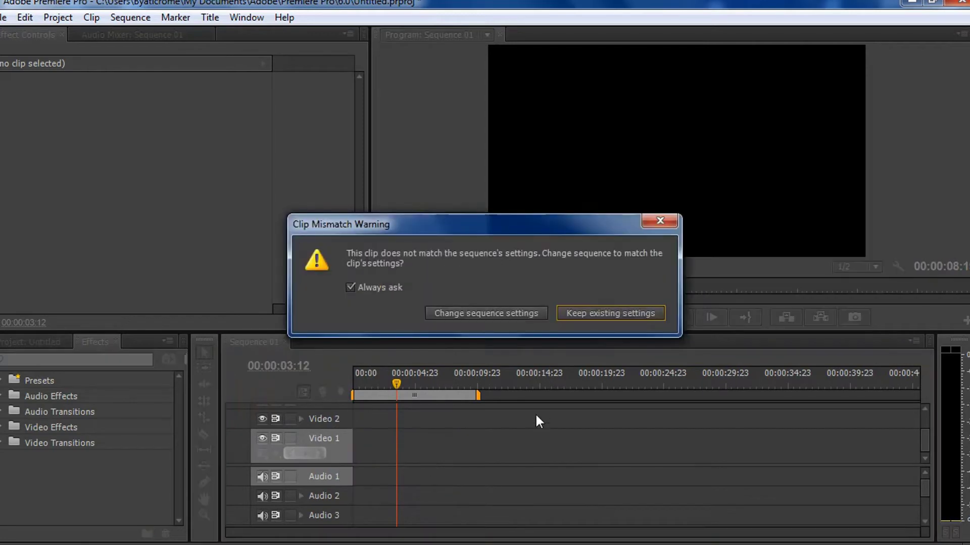
pyautogui.click(620, 315)
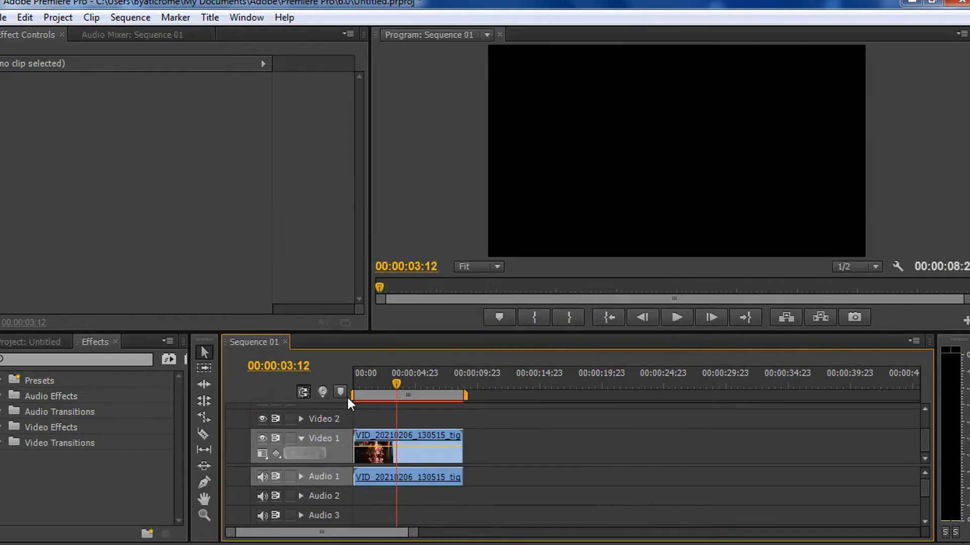
pyautogui.click(423, 460)
pyautogui.rightClick(422, 461)
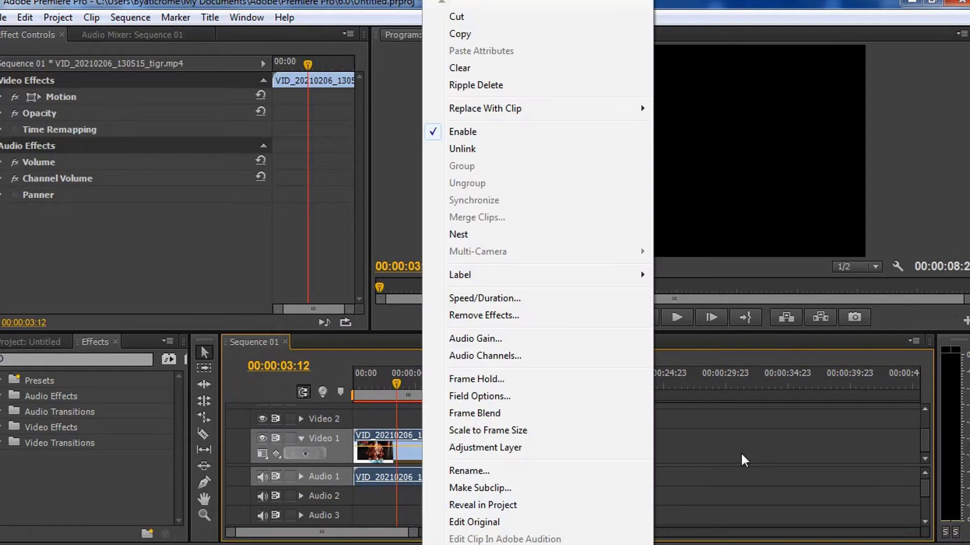
pyautogui.click(750, 456)
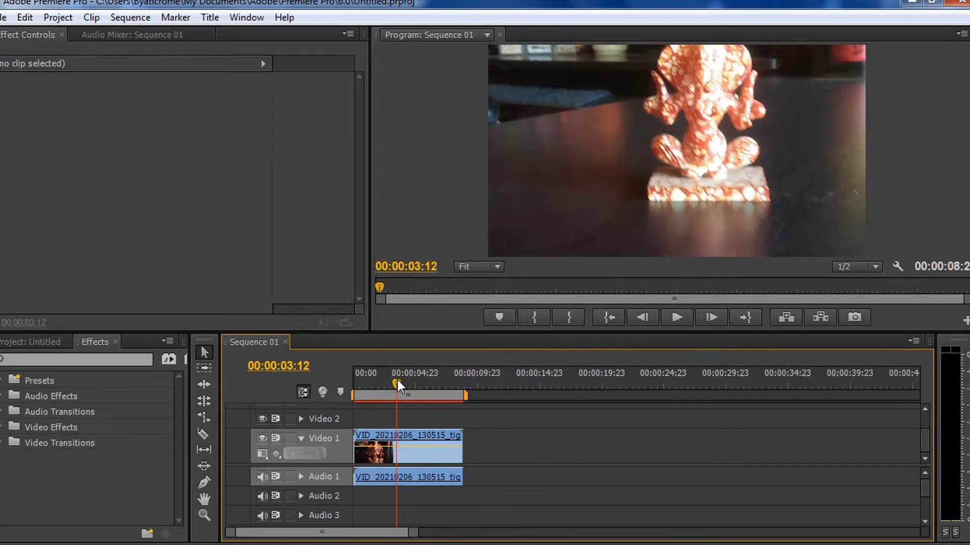
# Return the playhead to 00:00:00:00, unlink the clip's audio from its video and delete the audio from Audio 1
pyautogui.moveTo(396, 377); pyautogui.dragTo(333, 372)
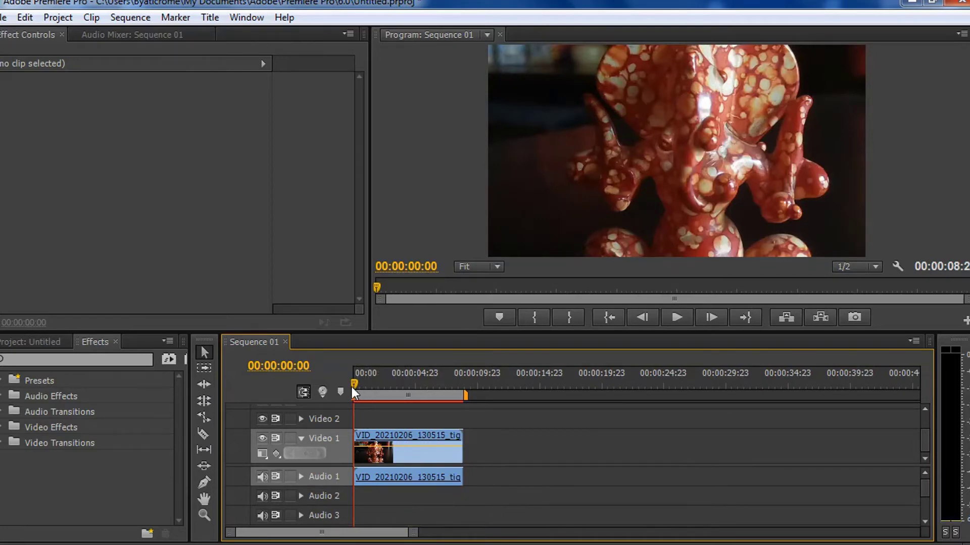
pyautogui.moveTo(351, 387)
pyautogui.mouseDown()
pyautogui.moveTo(431, 381)
pyautogui.moveTo(335, 380)
pyautogui.mouseUp()
pyautogui.rightClick(410, 443)
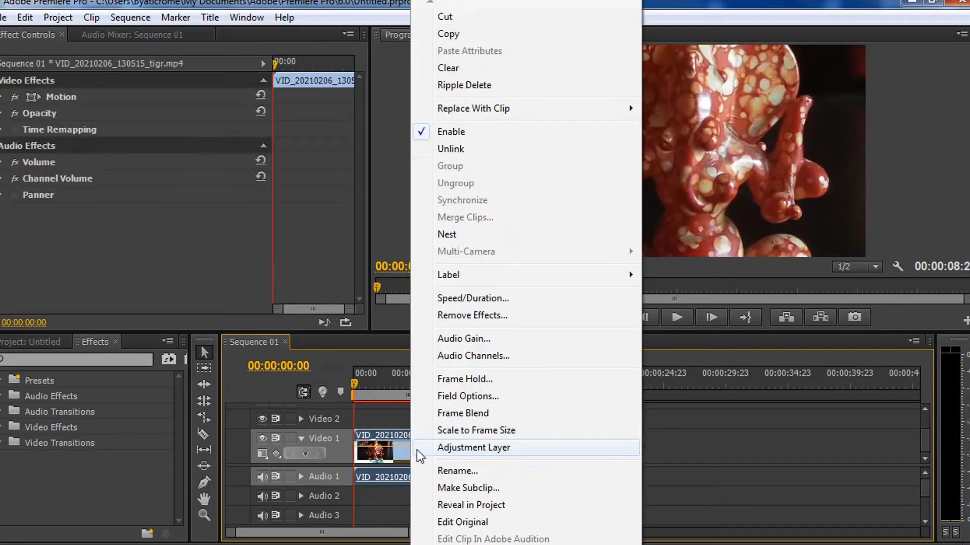
pyautogui.click(495, 152)
pyautogui.click(435, 409)
pyautogui.click(435, 476)
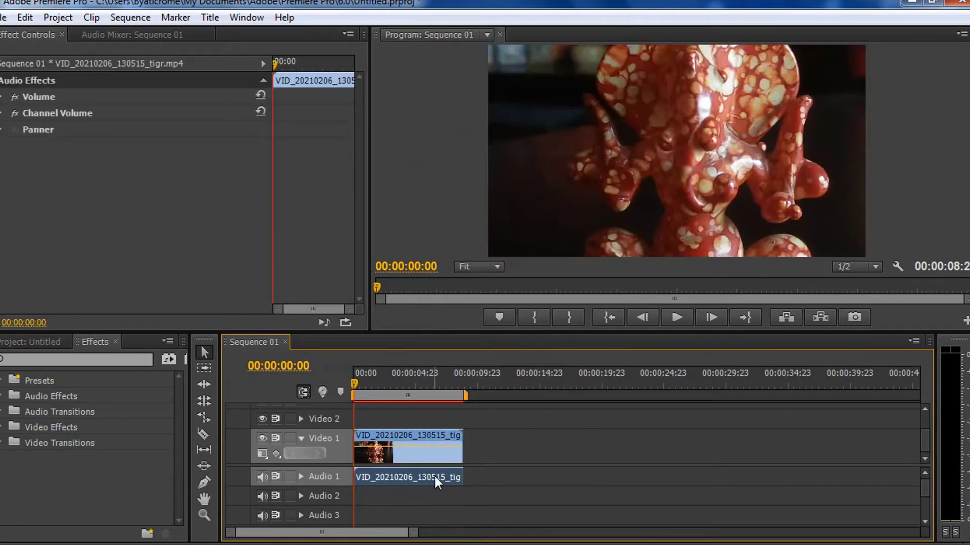
pyautogui.press('Delete')
# Apply Scale to Frame Size to the video clip on Video 1
pyautogui.click(412, 440)
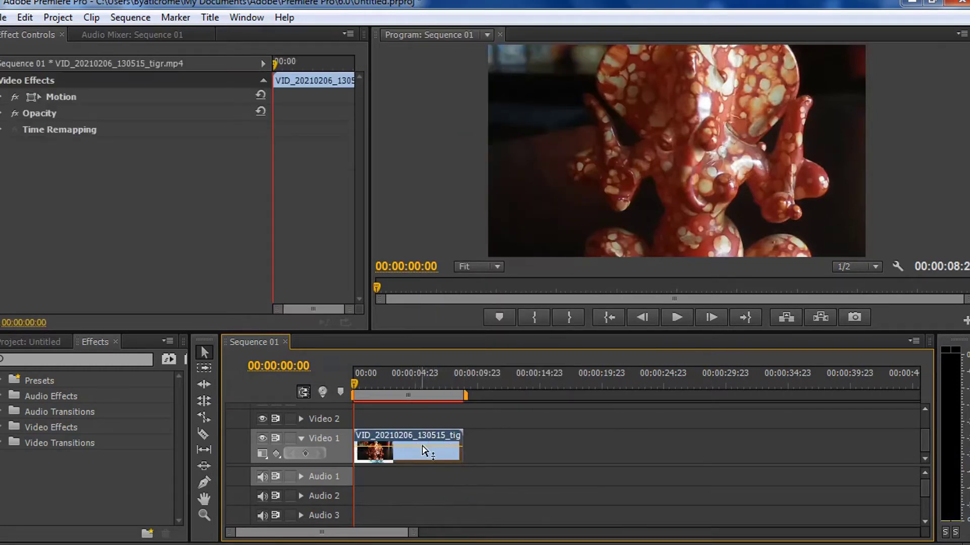
pyautogui.rightClick(390, 455)
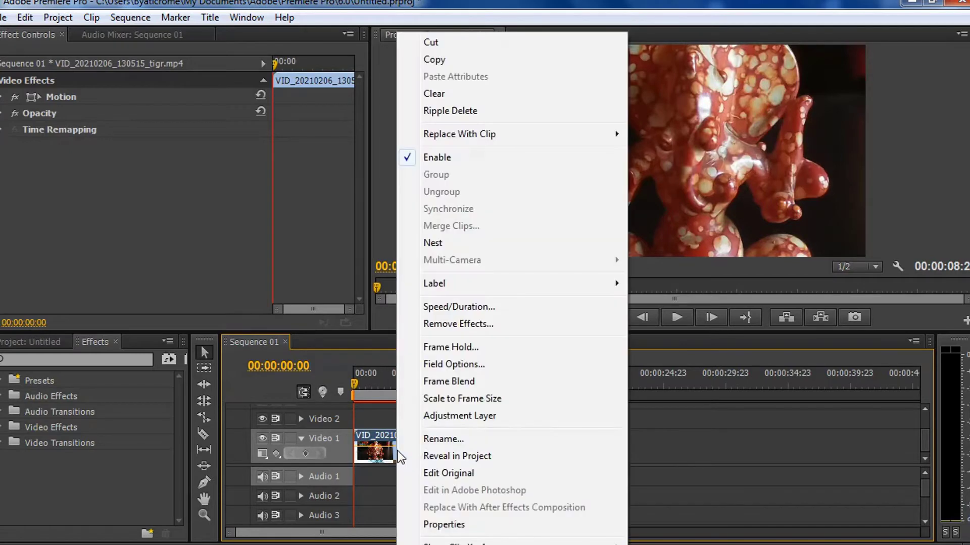
pyautogui.click(500, 400)
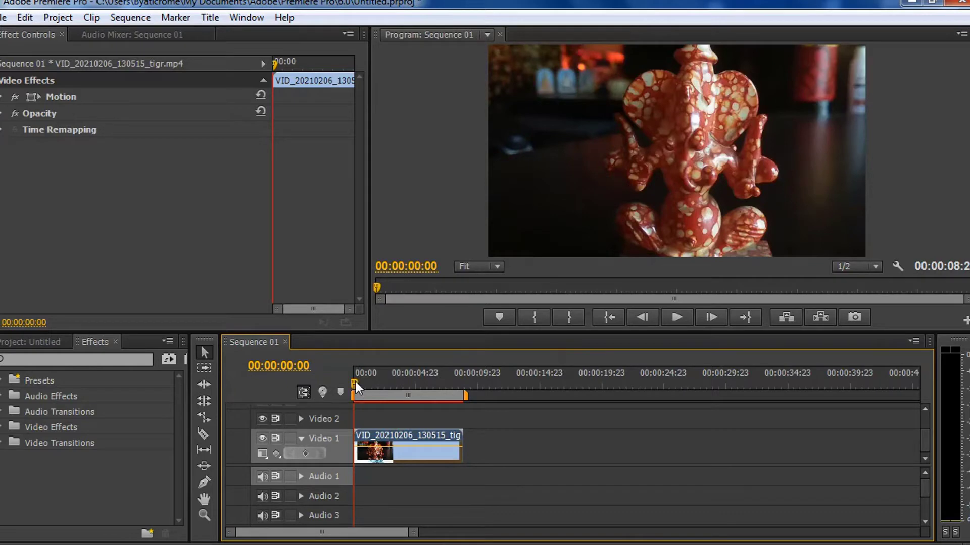
# Enable Scale keyframing for the clip at 00:00:06:21 and set Scale to 170 there
pyautogui.moveTo(355, 381)
pyautogui.mouseDown()
pyautogui.moveTo(421, 382)
pyautogui.moveTo(344, 379)
pyautogui.mouseUp()
pyautogui.moveTo(355, 383)
pyautogui.mouseDown()
pyautogui.moveTo(449, 374)
pyautogui.moveTo(350, 370)
pyautogui.mouseUp()
pyautogui.moveTo(356, 384); pyautogui.dragTo(439, 383)
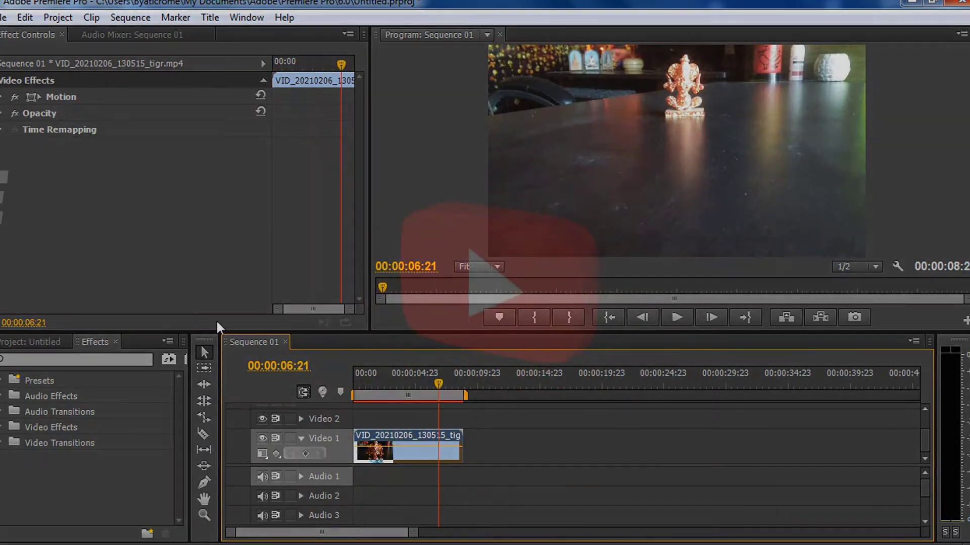
pyautogui.click(2, 97)
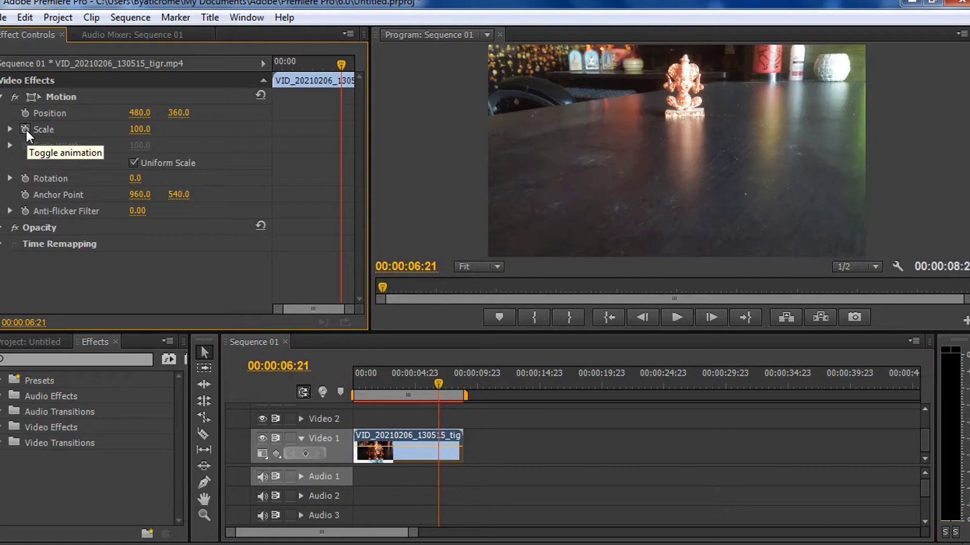
pyautogui.click(26, 130)
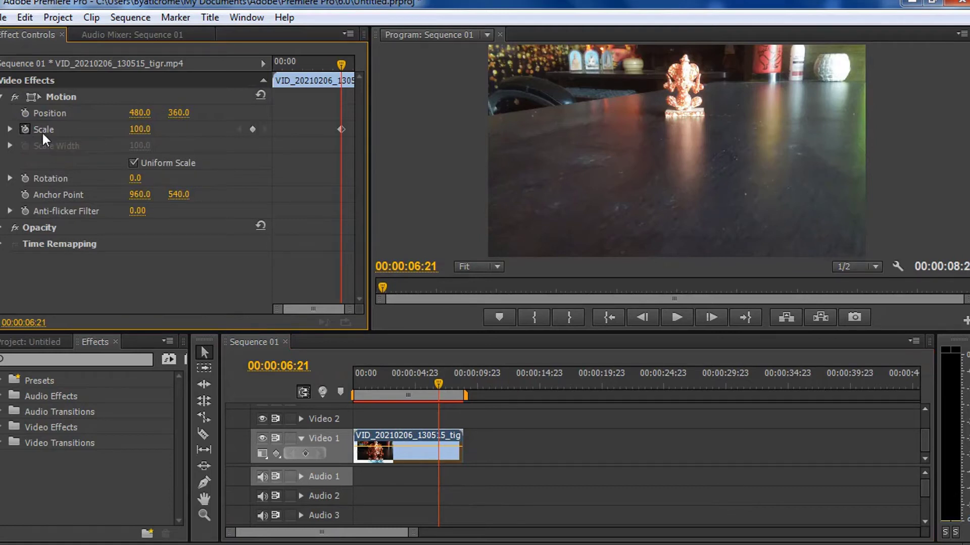
pyautogui.click(141, 130)
pyautogui.write('170')
pyautogui.press('Return')
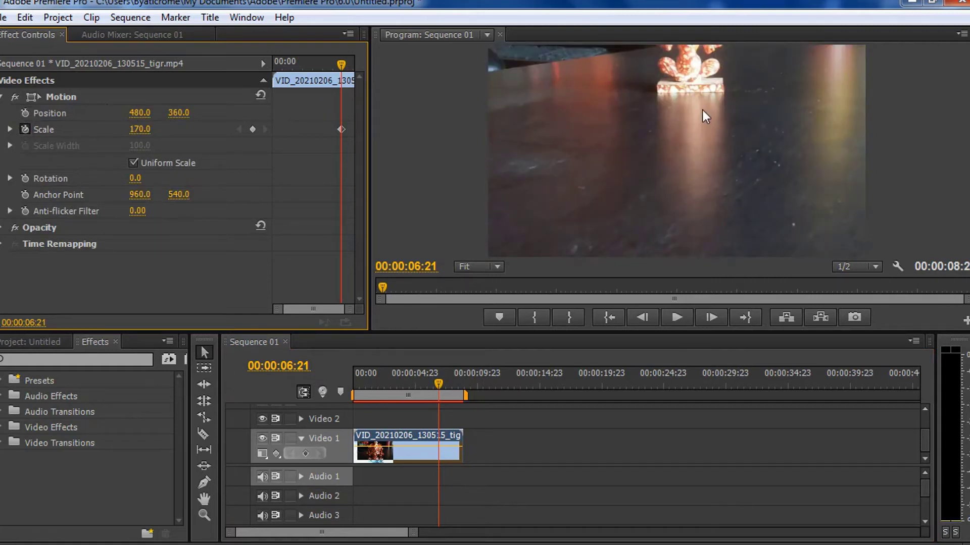
# Enable Position keyframing at 00:00:06:21 and set the vertical position to 609
pyautogui.click(24, 112)
pyautogui.moveTo(179, 112); pyautogui.dragTo(305, 113)
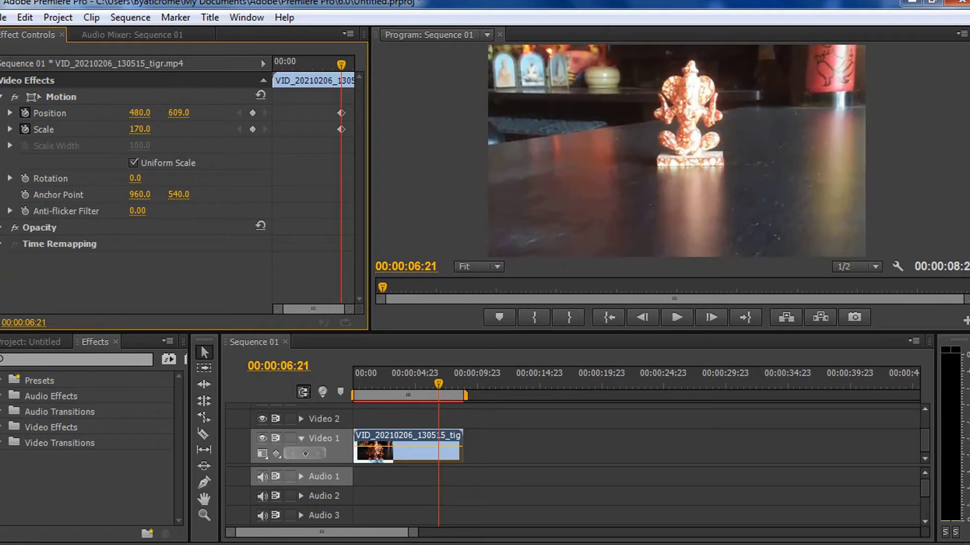
# Play the sequence from the start to check the clip's motion
pyautogui.moveTo(438, 380); pyautogui.dragTo(310, 367)
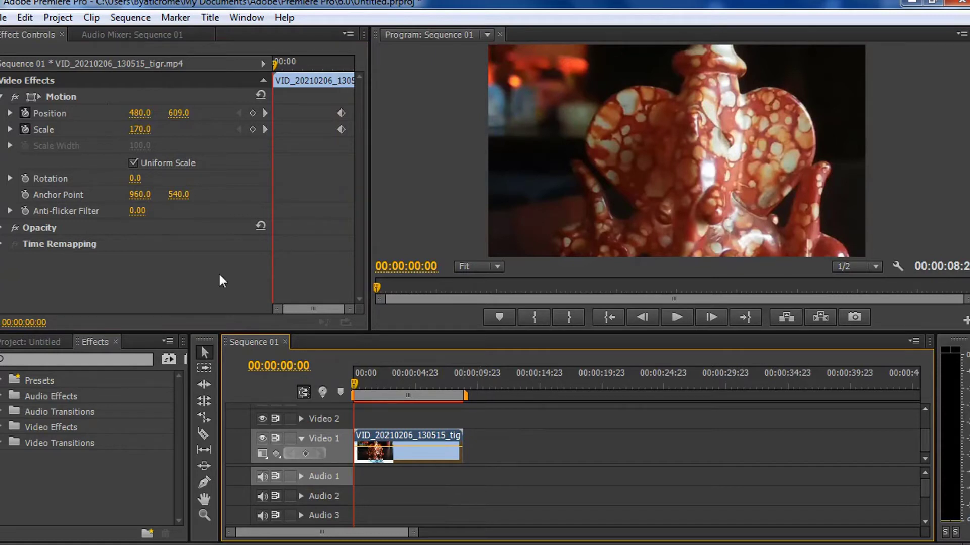
pyautogui.press('space')
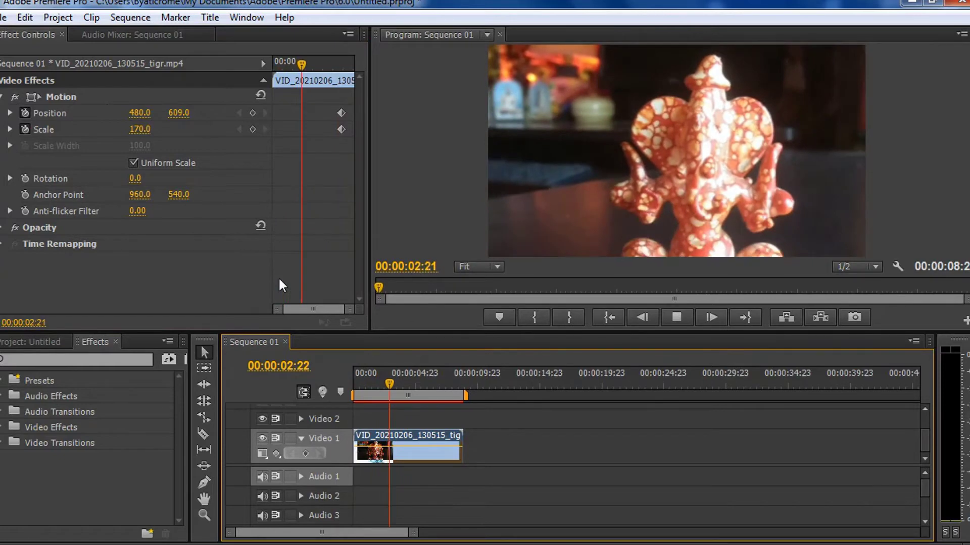
# Add a Scale keyframe at the start of the clip and set Scale to 100 there
pyautogui.press('space')
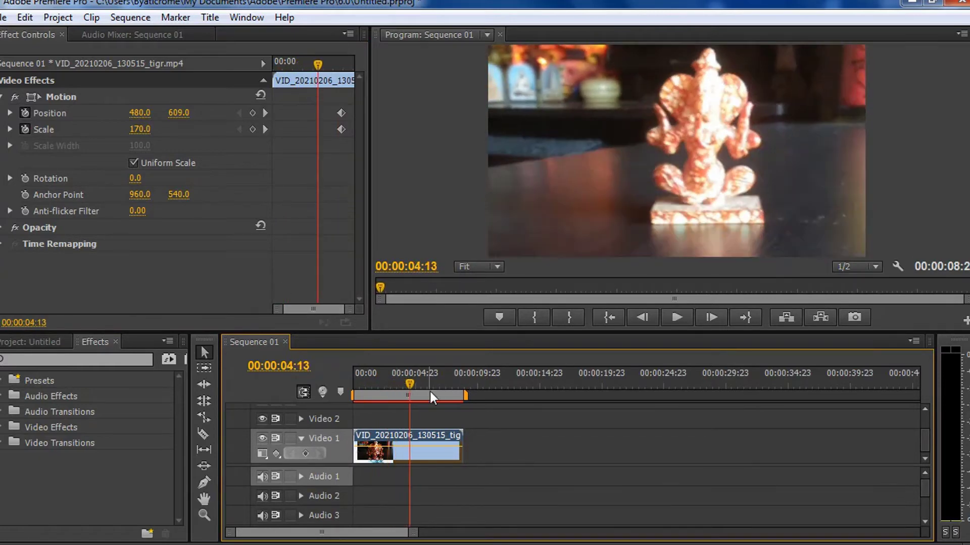
pyautogui.press('Home')
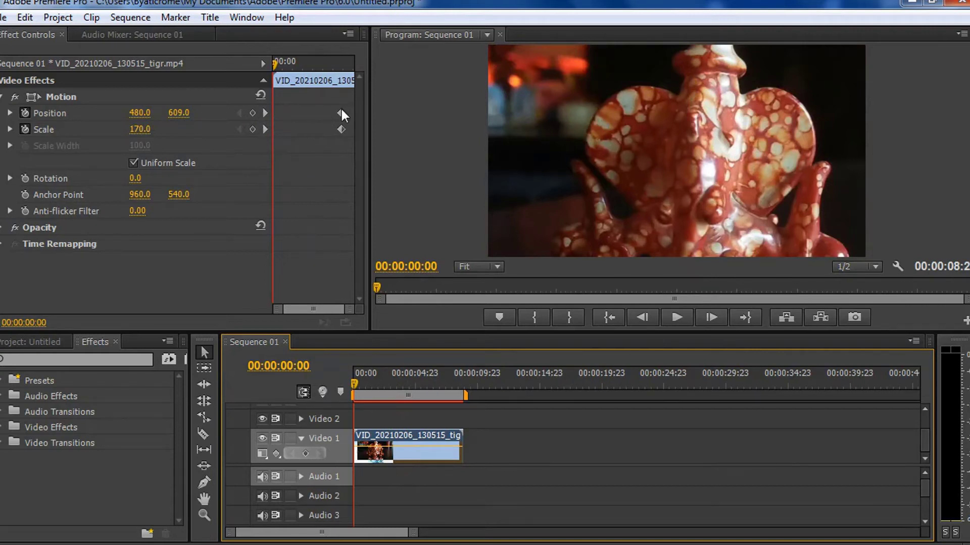
pyautogui.click(252, 129)
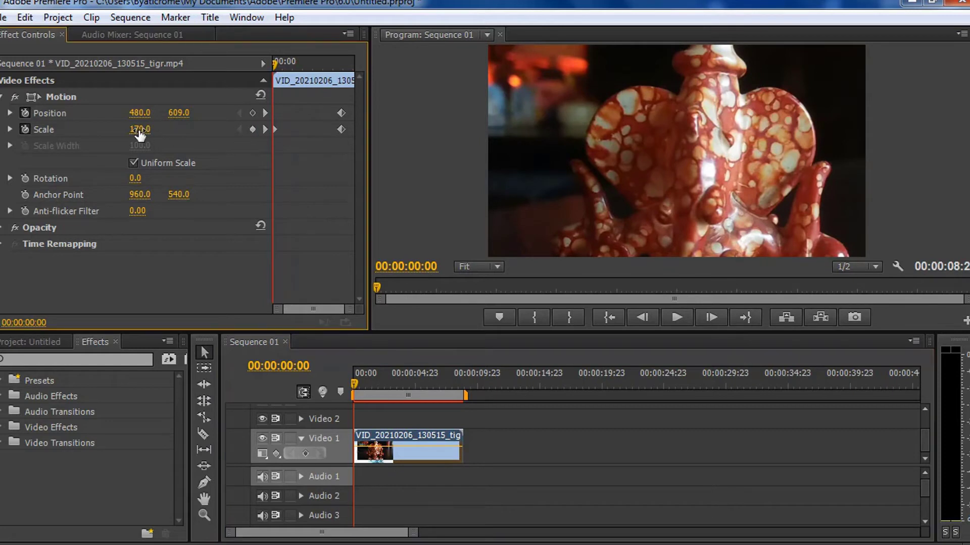
pyautogui.click(150, 129)
pyautogui.write('100')
pyautogui.press('Return')
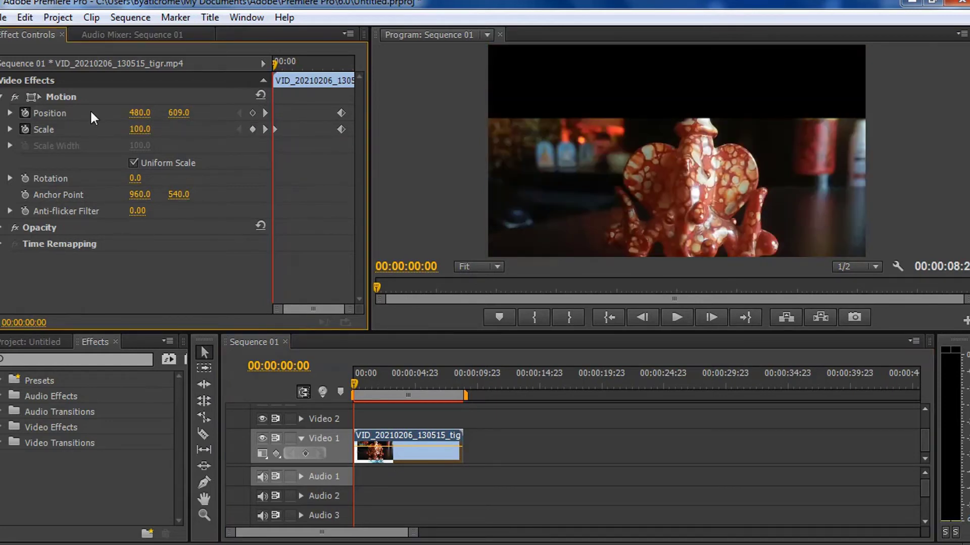
# Add a Position keyframe at the start of the clip and set the vertical position to 360
pyautogui.click(252, 113)
pyautogui.moveTo(178, 113); pyautogui.dragTo(122, 113)
pyautogui.click(180, 112)
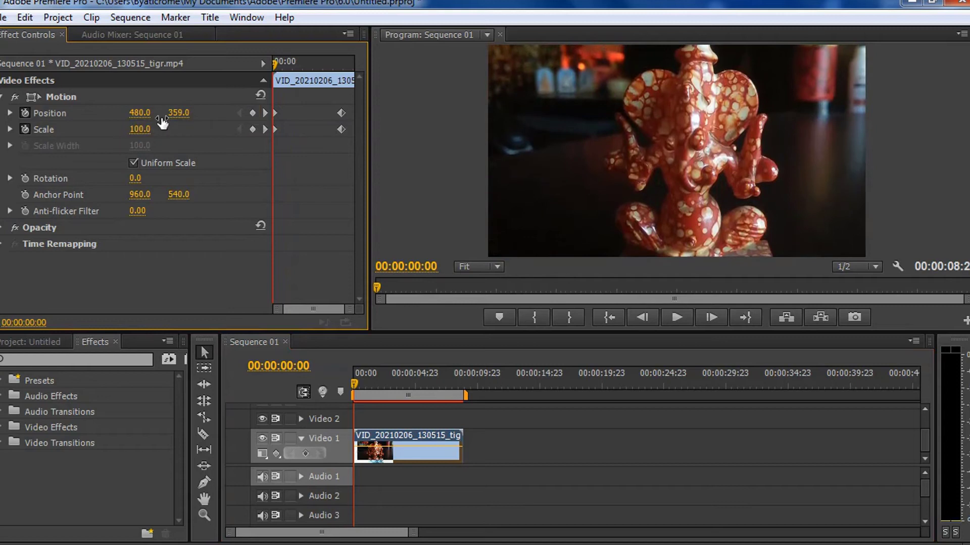
pyautogui.write('360')
pyautogui.press('Return')
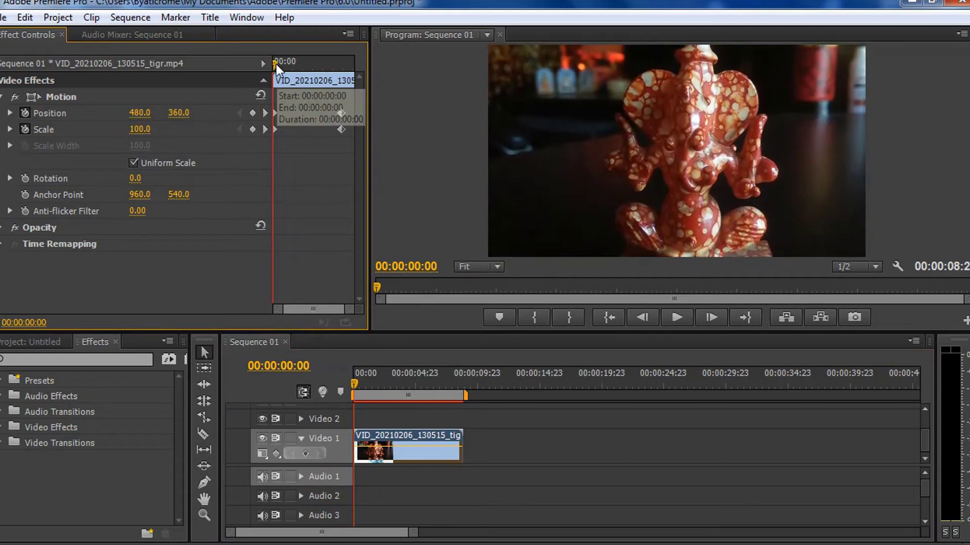
# Apply Ease Out temporal interpolation to the Position and Scale keyframes at the start of the clip
pyautogui.moveTo(297, 102); pyautogui.dragTo(262, 160)
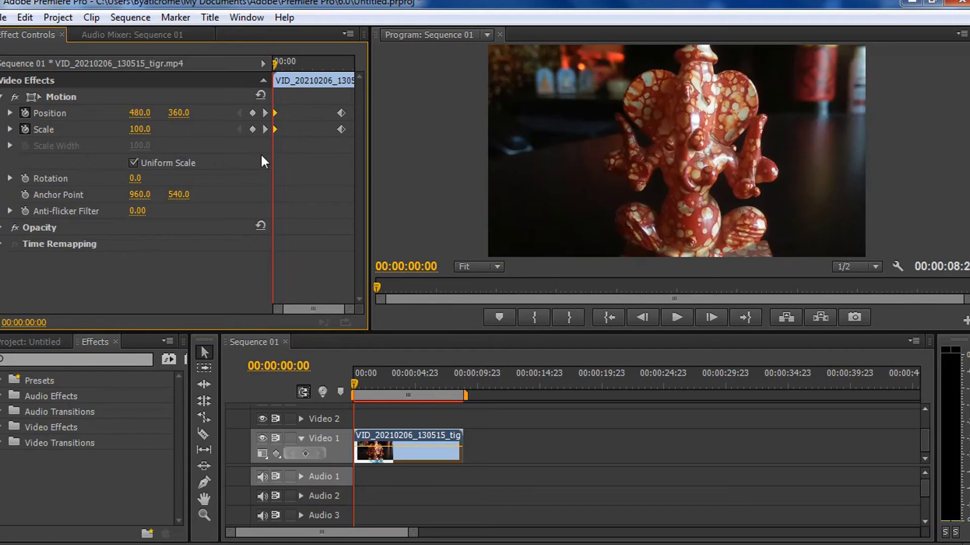
pyautogui.rightClick(274, 129)
pyautogui.moveTo(349, 261)
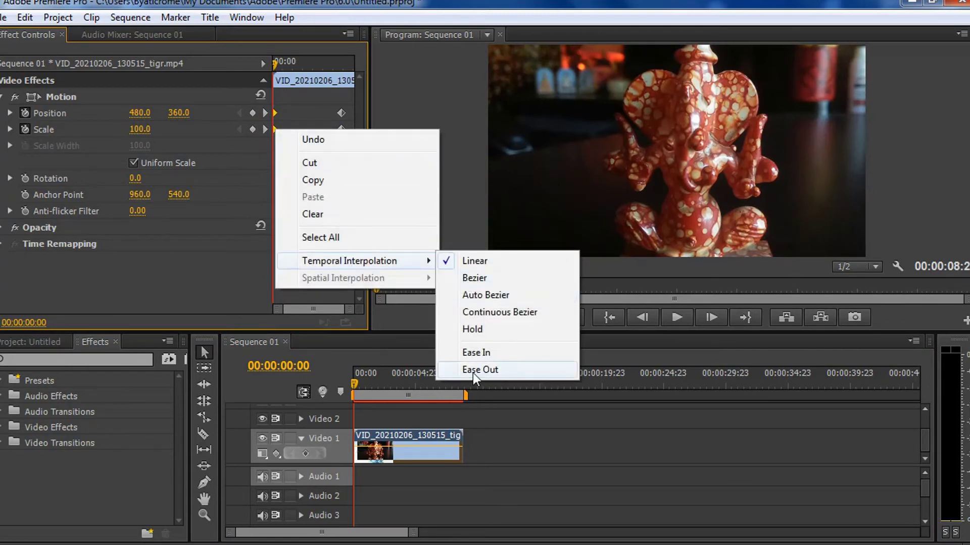
pyautogui.click(474, 369)
# Apply Ease Out temporal interpolation to the ending Position and Scale keyframes of the clip
pyautogui.moveTo(356, 96); pyautogui.dragTo(325, 150)
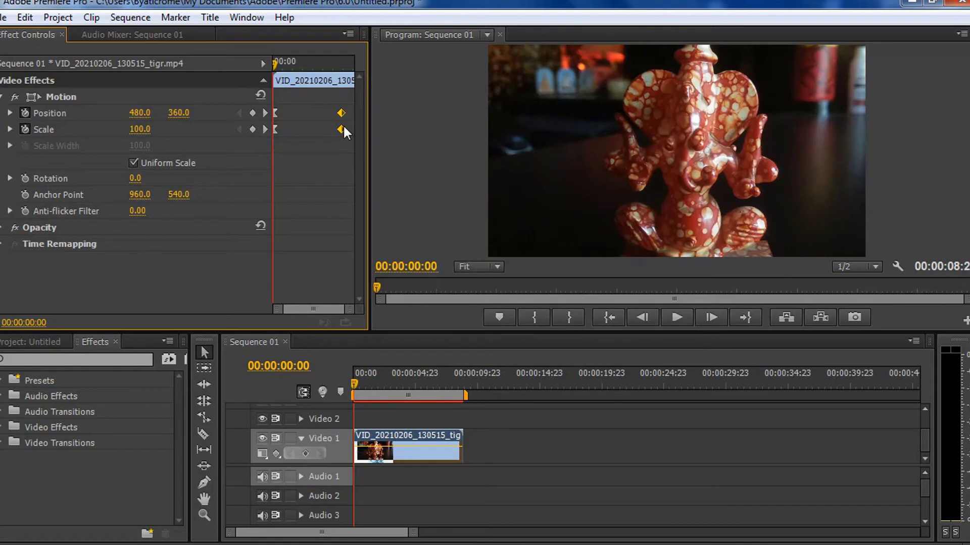
pyautogui.rightClick(344, 127)
pyautogui.moveTo(498, 256)
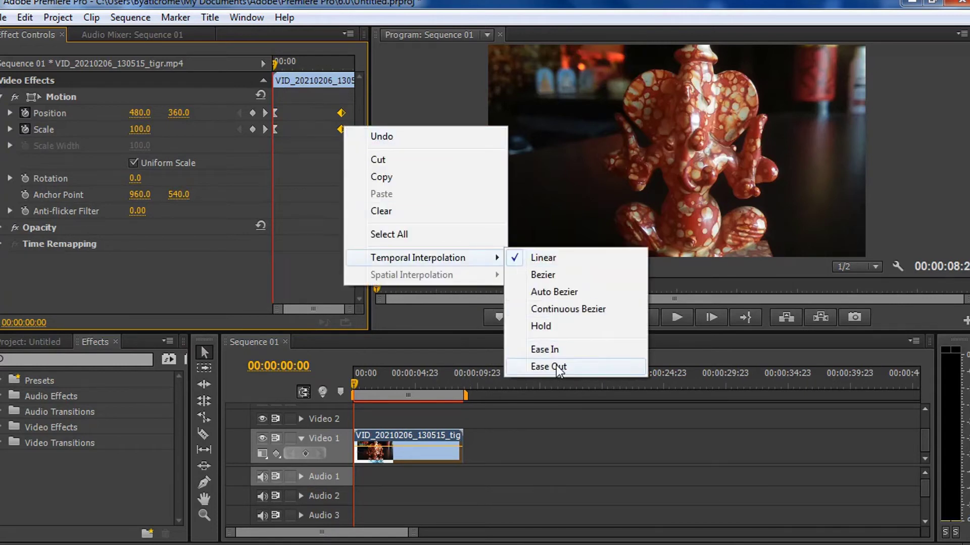
pyautogui.click(556, 365)
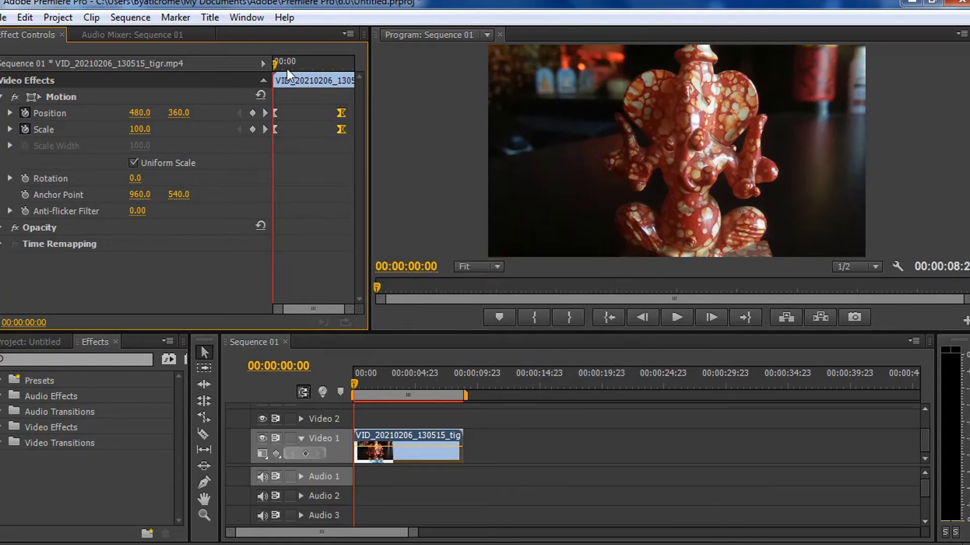
# Play the sequence from the start several times to check the eased zoom motion
pyautogui.click(542, 440)
pyautogui.press('space')
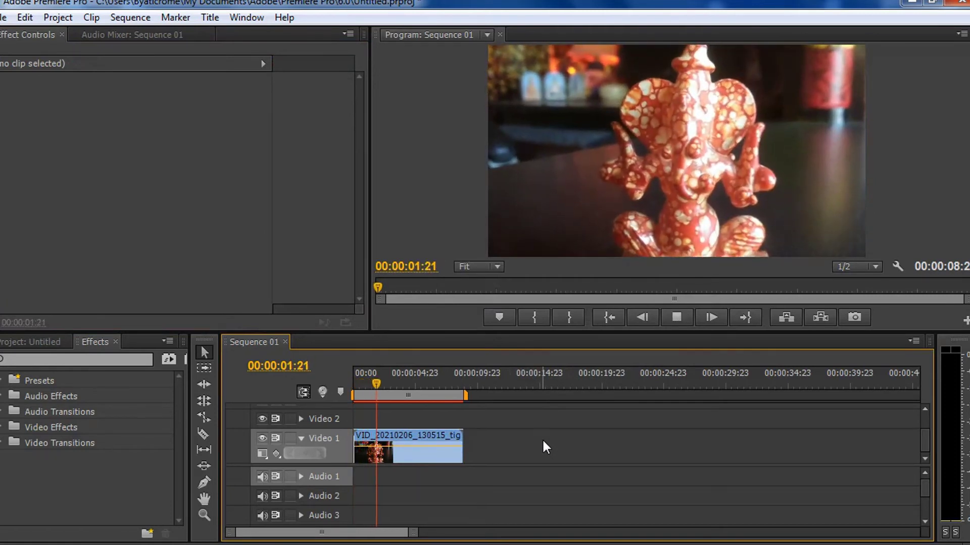
pyautogui.press('space')
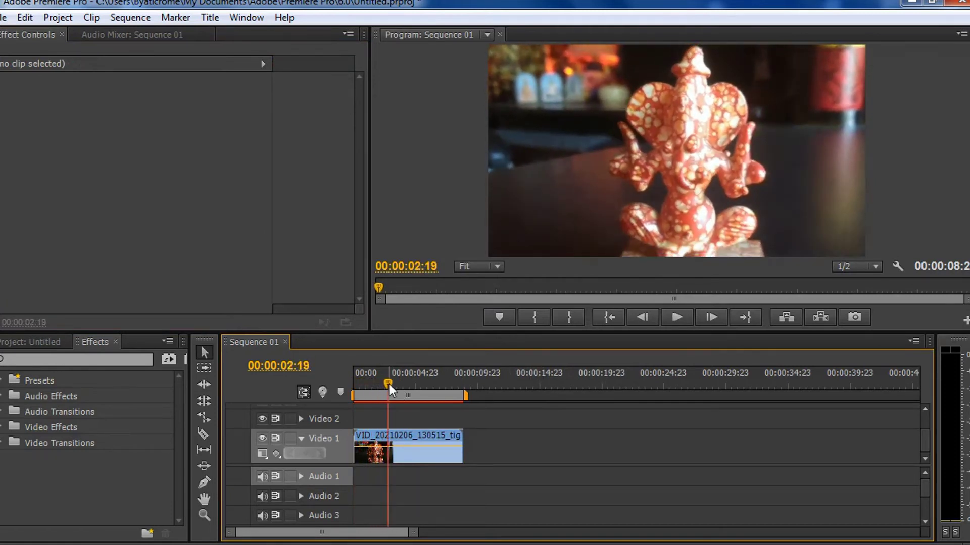
pyautogui.moveTo(388, 384); pyautogui.dragTo(340, 378)
pyautogui.press('space')
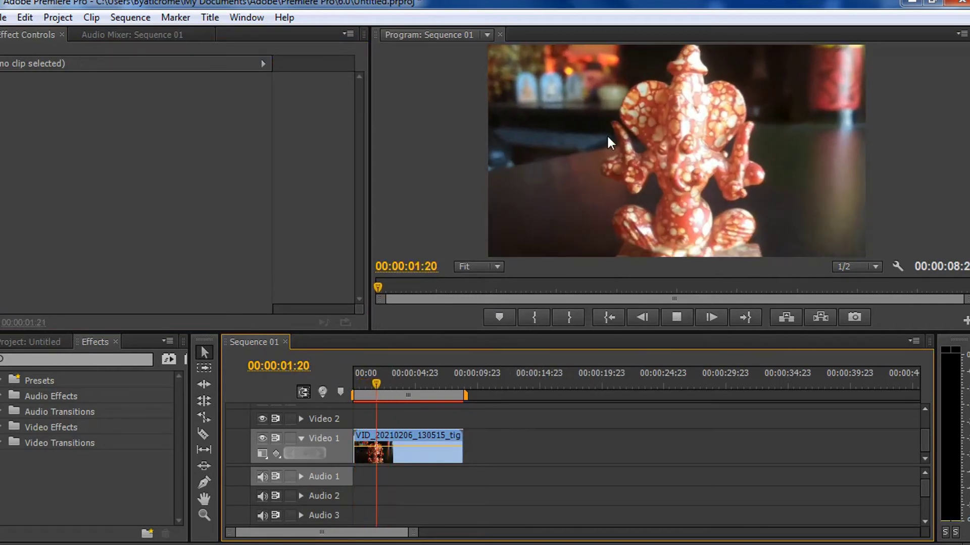
pyautogui.press('space')
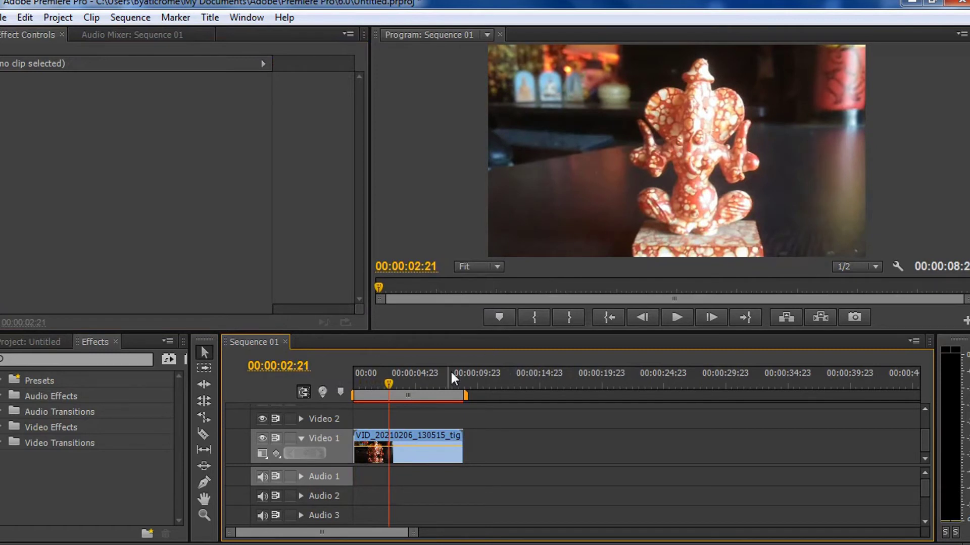
pyautogui.moveTo(393, 382); pyautogui.dragTo(352, 377)
pyautogui.press('space')
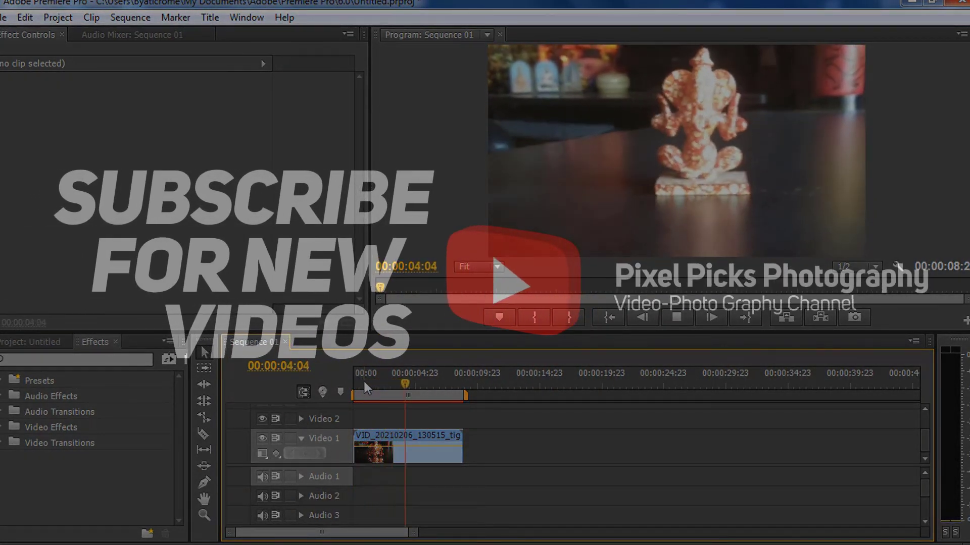
# Delete the clip's ending Position and Scale keyframes and place the playhead at 00:00:06:20
pyautogui.click(431, 443)
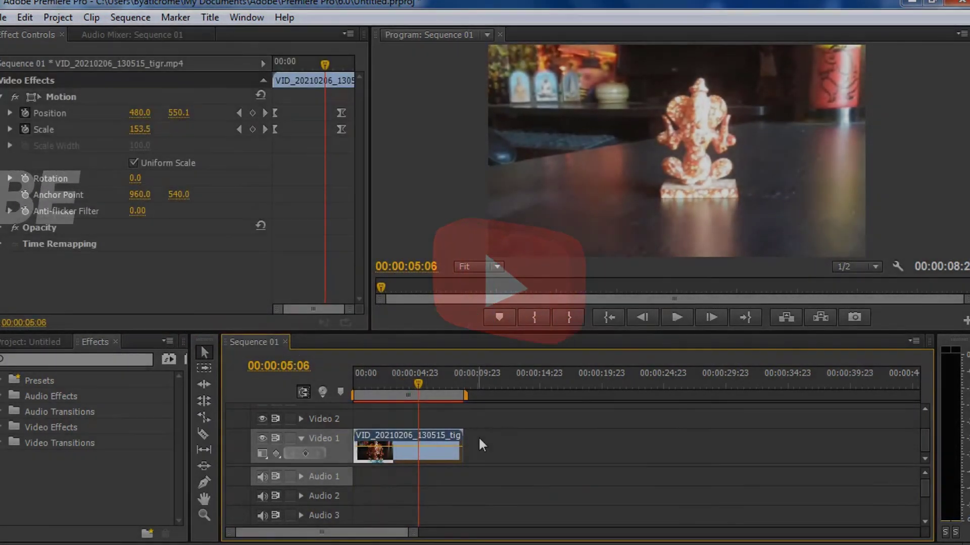
pyautogui.click(341, 129)
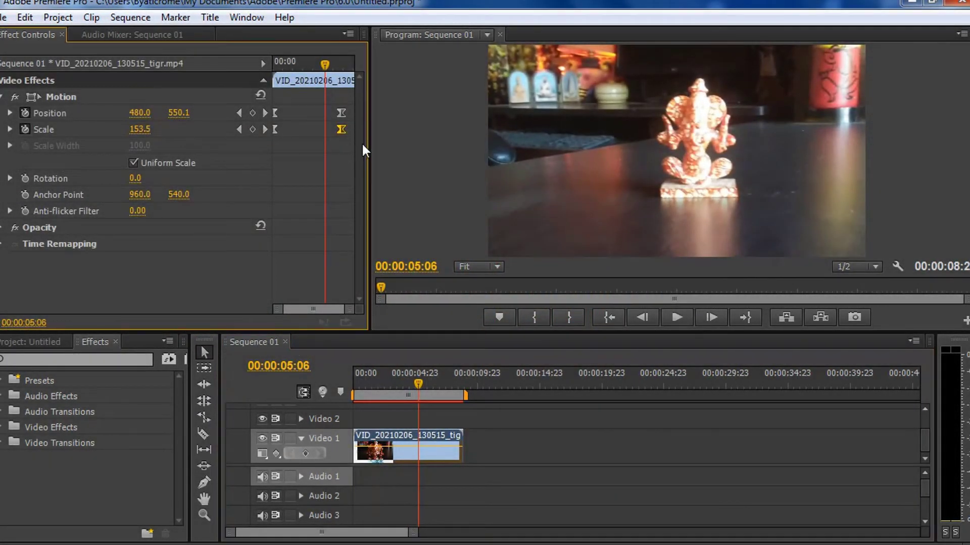
pyautogui.moveTo(344, 142); pyautogui.dragTo(340, 62)
pyautogui.press('Delete')
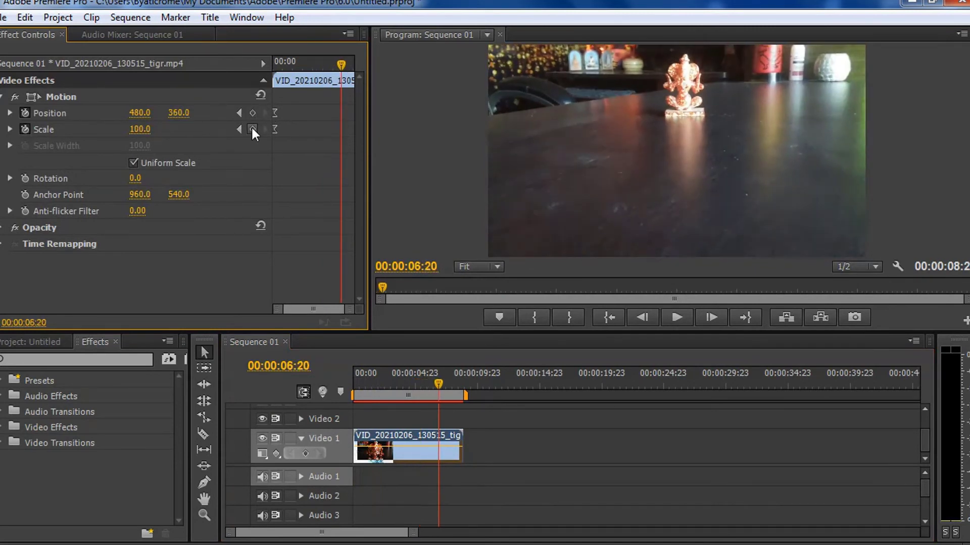
# Add a Scale keyframe at 00:00:06:20 and set Scale to 250 there
pyautogui.click(252, 129)
pyautogui.click(141, 129)
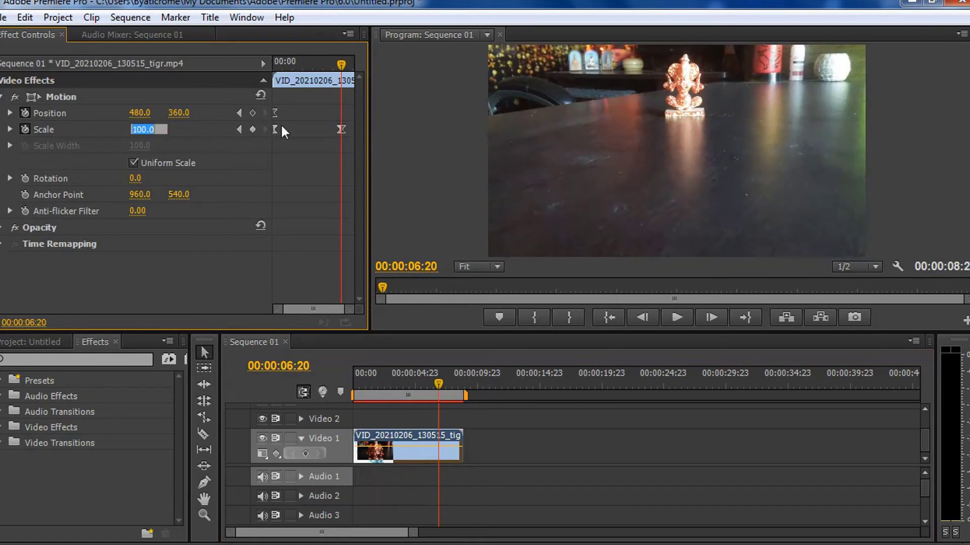
pyautogui.write('250')
pyautogui.press('Return')
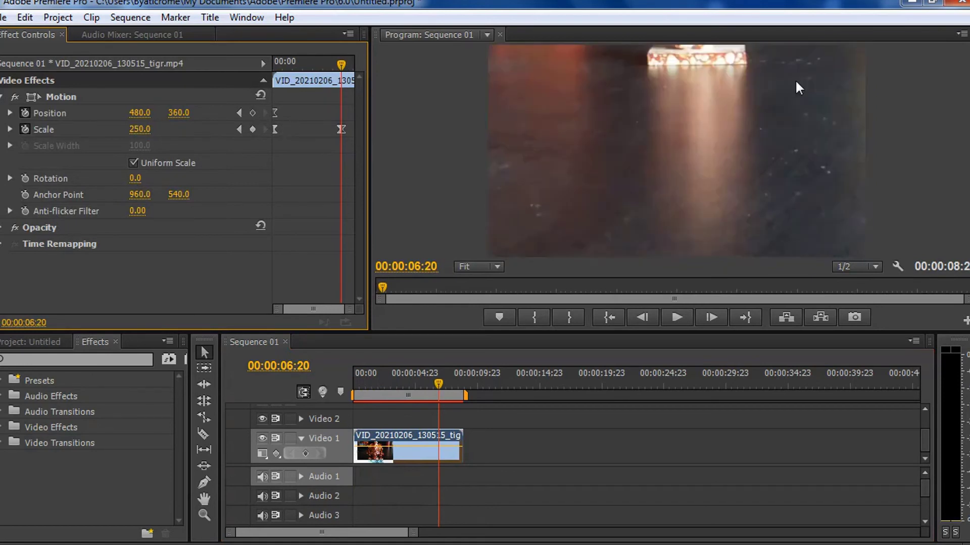
# Add a Position keyframe at 00:00:06:20 with vertical position 877, and shift both ending keyframes slightly later in the clip
pyautogui.click(253, 113)
pyautogui.click(178, 113)
pyautogui.write('802')
pyautogui.press('Return')
pyautogui.moveTo(178, 113); pyautogui.dragTo(188, 112)
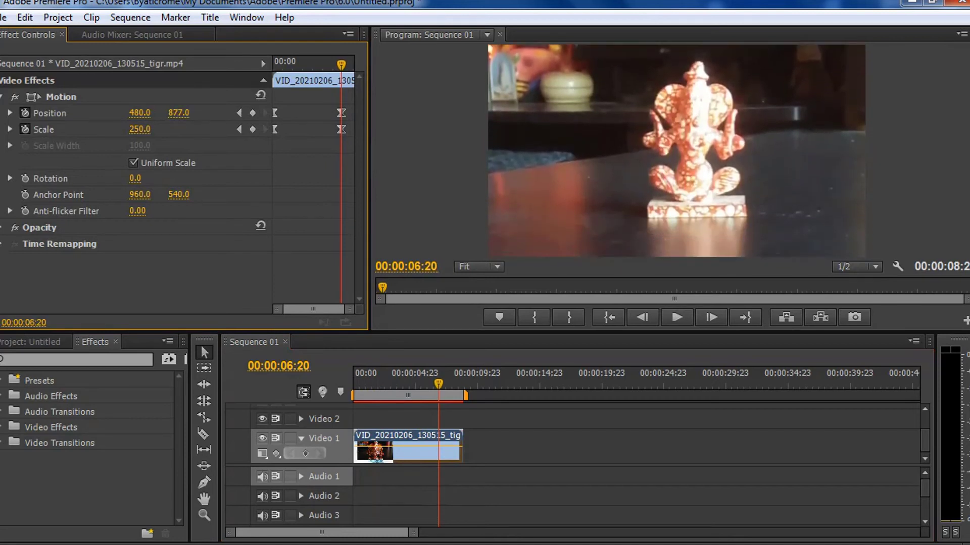
pyautogui.moveTo(325, 110); pyautogui.dragTo(347, 128)
# Play the sequence from the start to review the dolly zoom, and dismiss the Windows color scheme prompt
pyautogui.moveTo(342, 74); pyautogui.dragTo(228, 61)
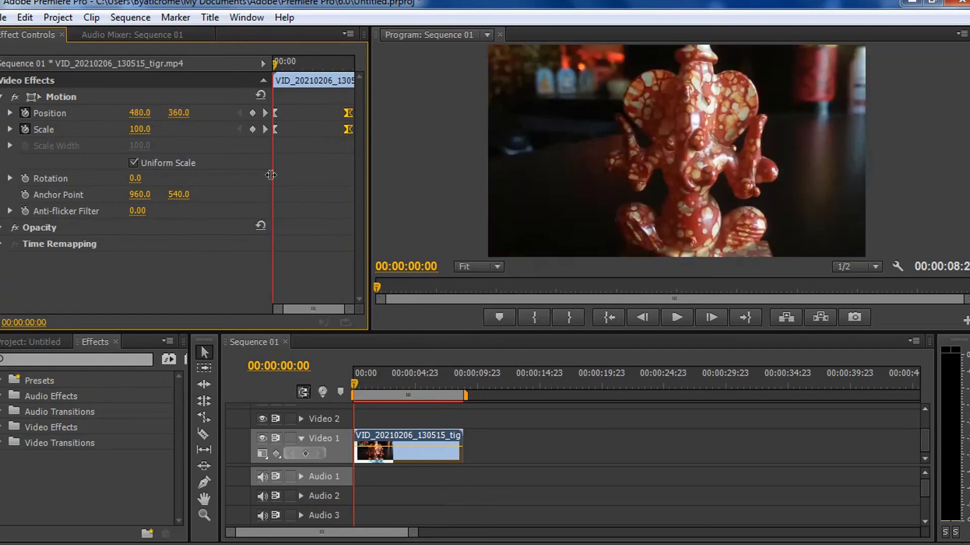
pyautogui.click(584, 438)
pyautogui.press('space')
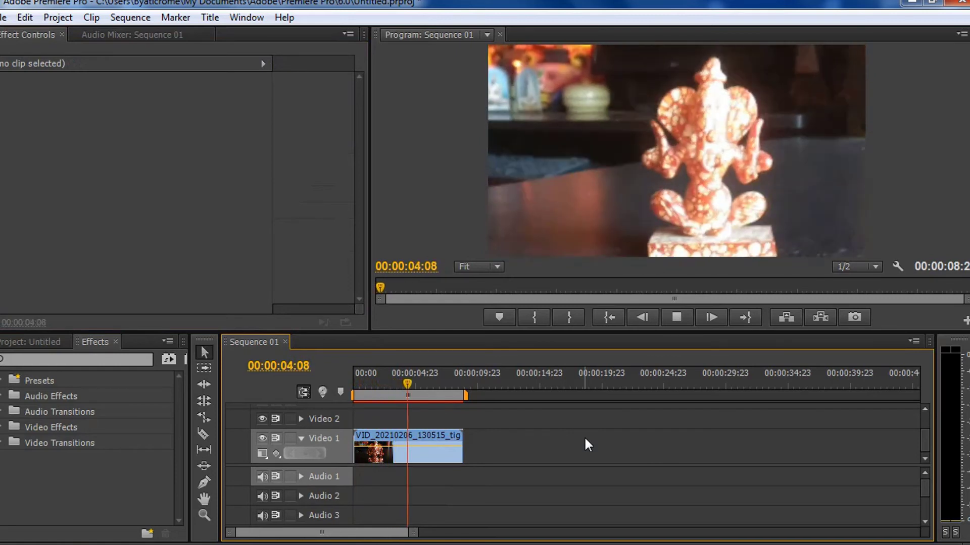
pyautogui.press('space')
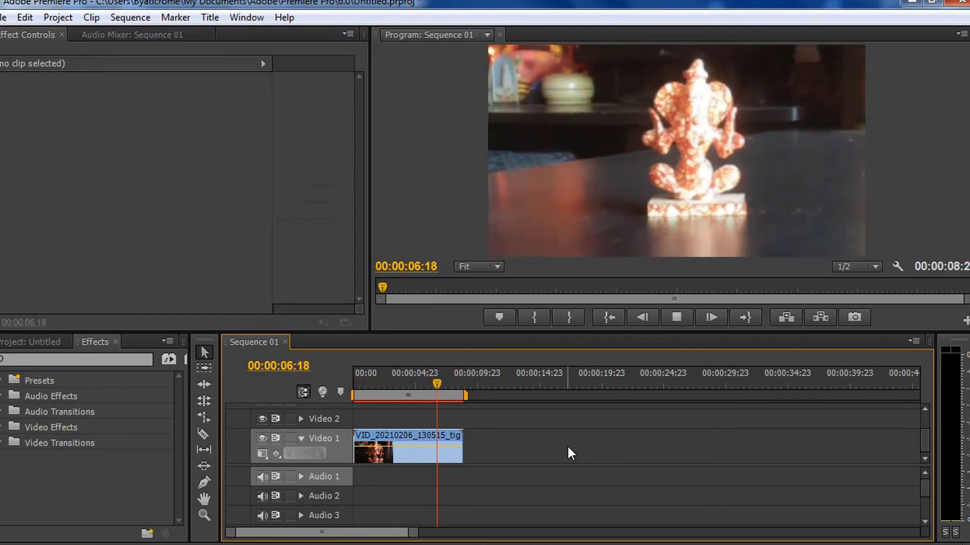
pyautogui.press('space')
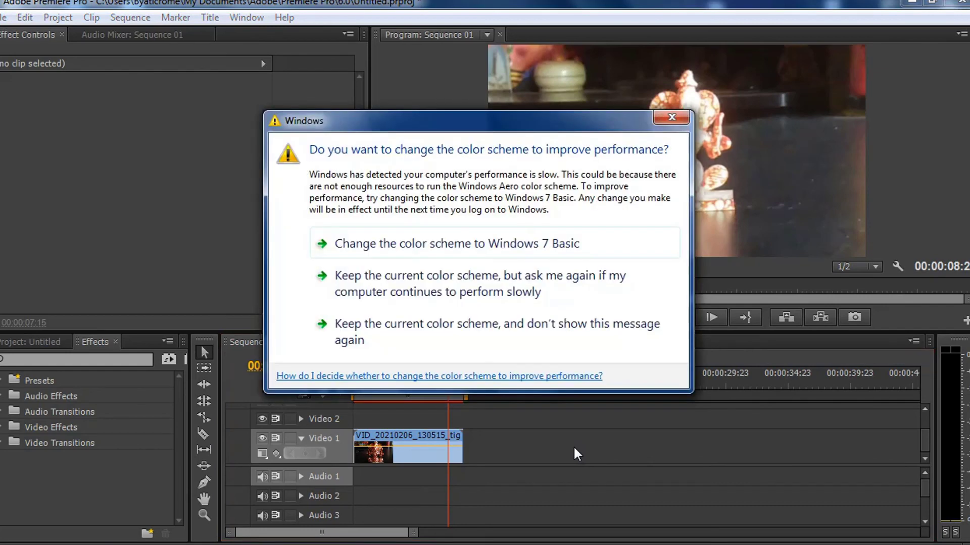
pyautogui.click(671, 117)
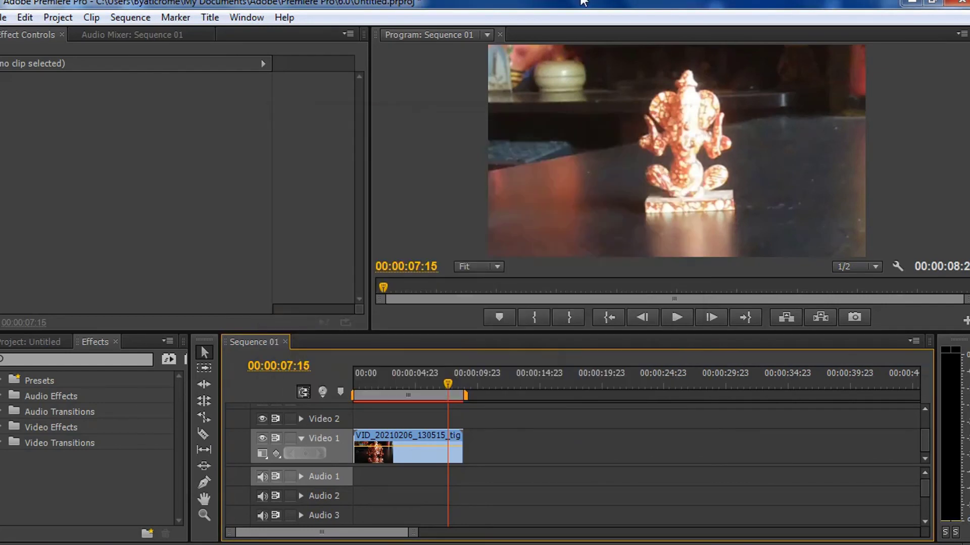